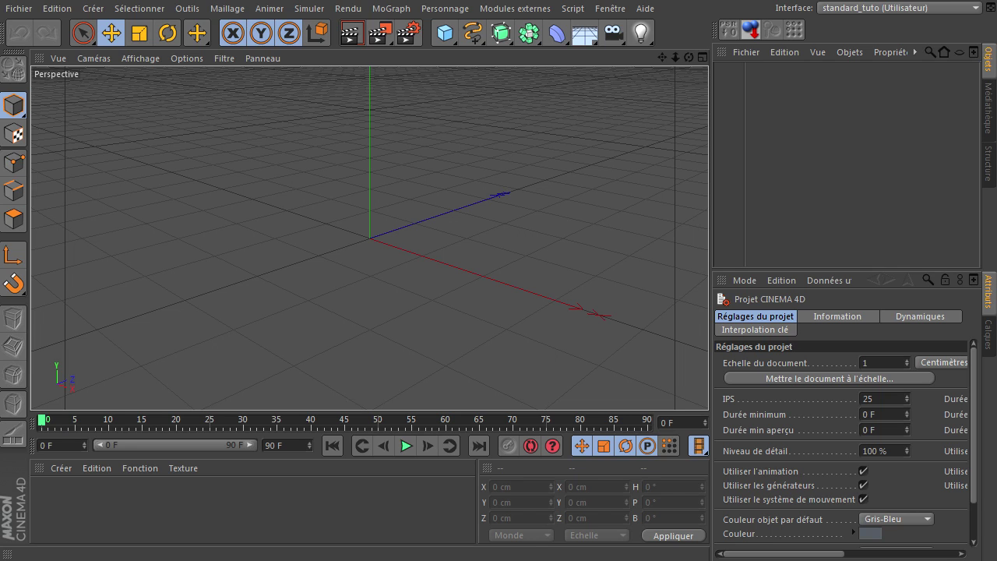
# Add a plane primitive to the scene and rename it as sol.
pyautogui.click(283, 518)
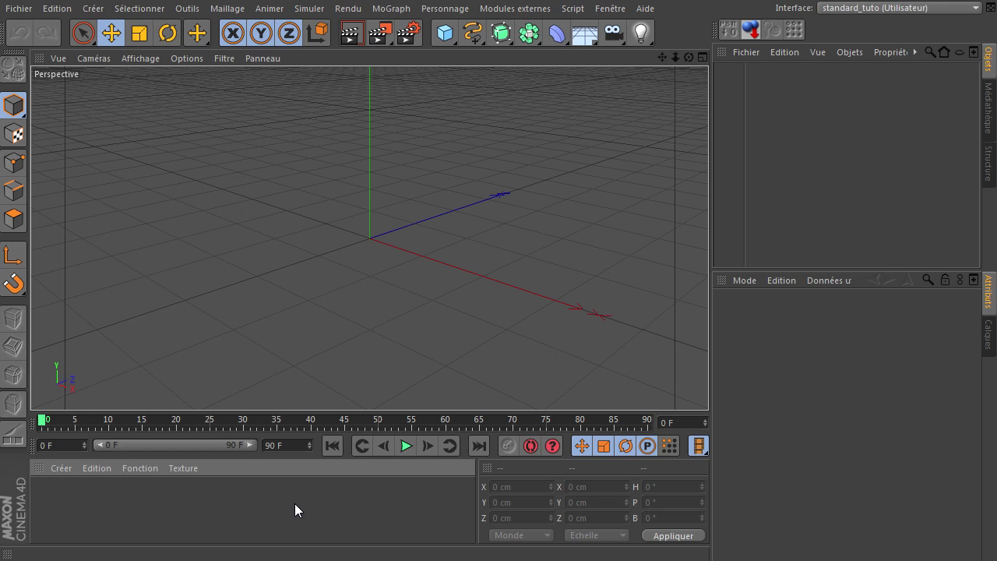
pyautogui.click(445, 33)
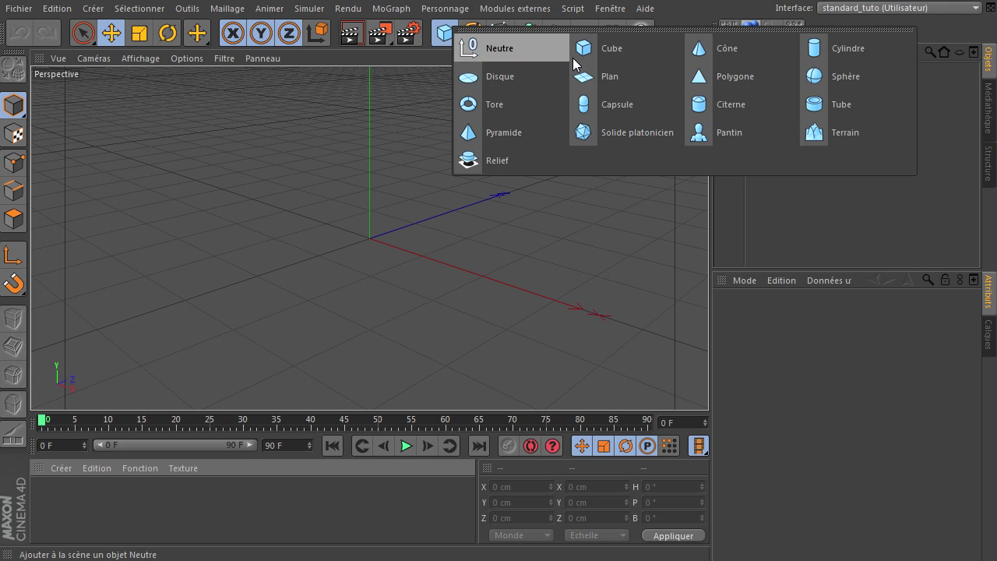
pyautogui.click(615, 73)
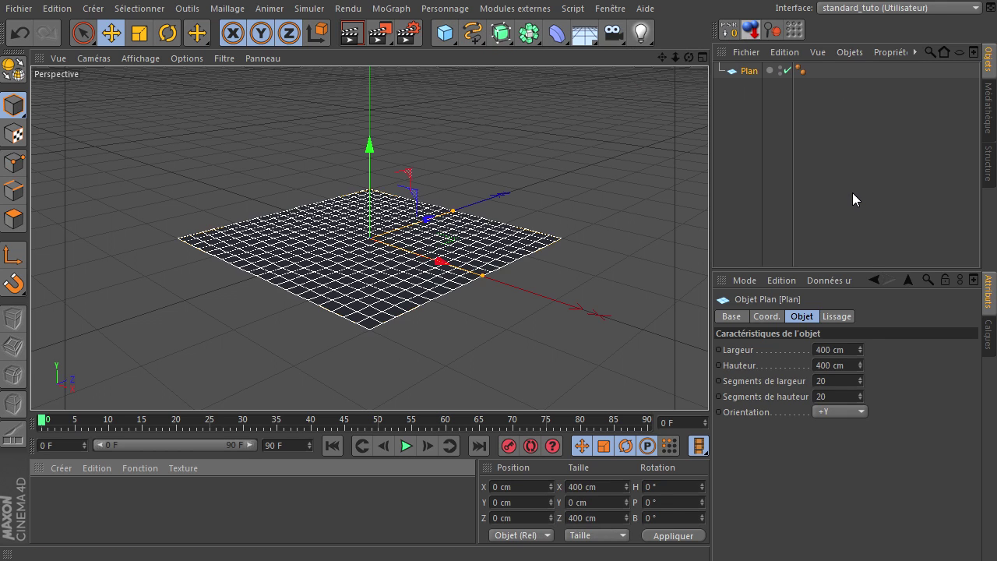
pyautogui.doubleClick(750, 71)
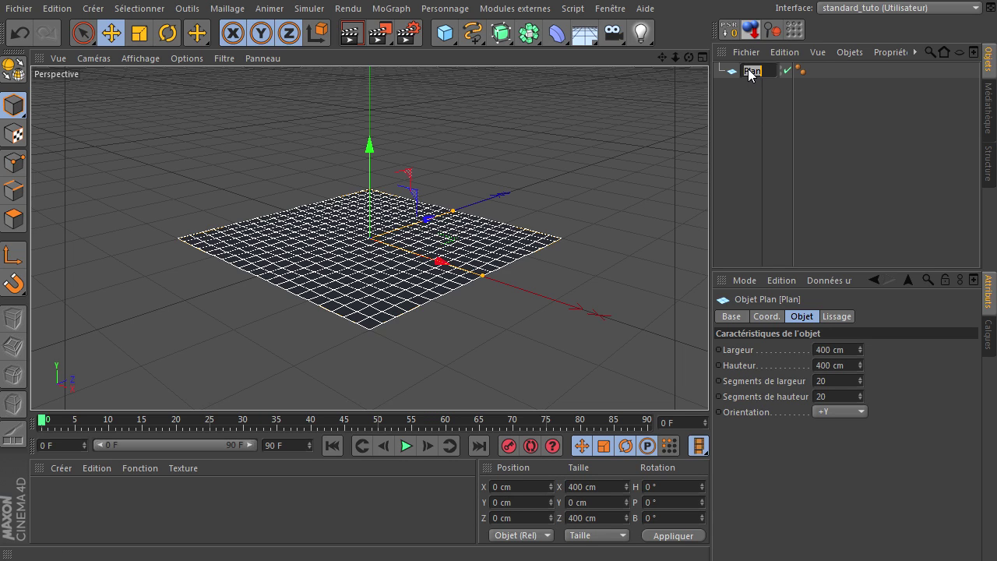
pyautogui.write('sol')
pyautogui.press('Return')
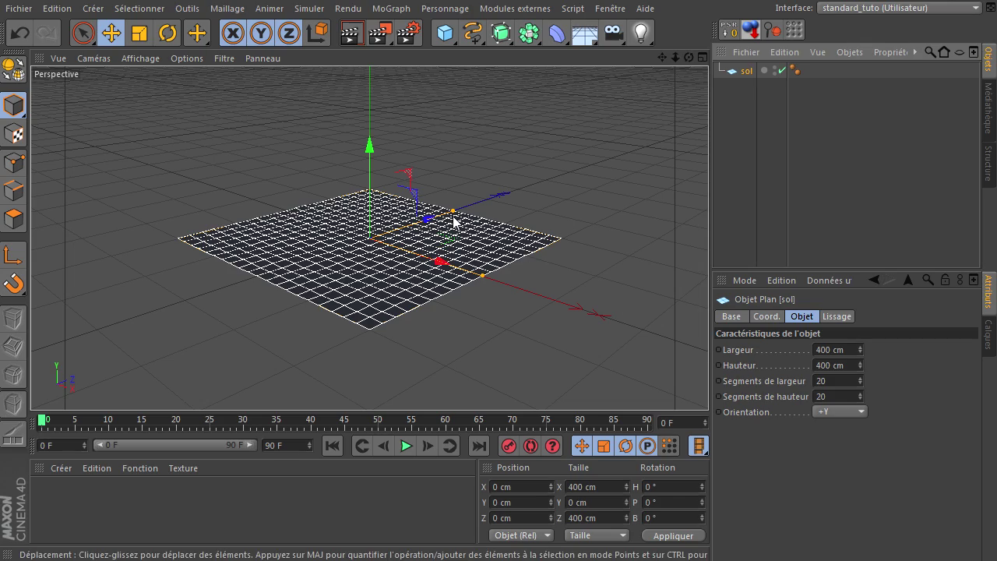
# Enlarge the sol plane greatly in both width and height to form a wide ground.
pyautogui.moveTo(455, 212); pyautogui.dragTo(745, 383)
pyautogui.moveTo(481, 275); pyautogui.dragTo(745, 384)
pyautogui.click(717, 227)
pyautogui.moveTo(675, 57); pyautogui.dragTo(708, 385)
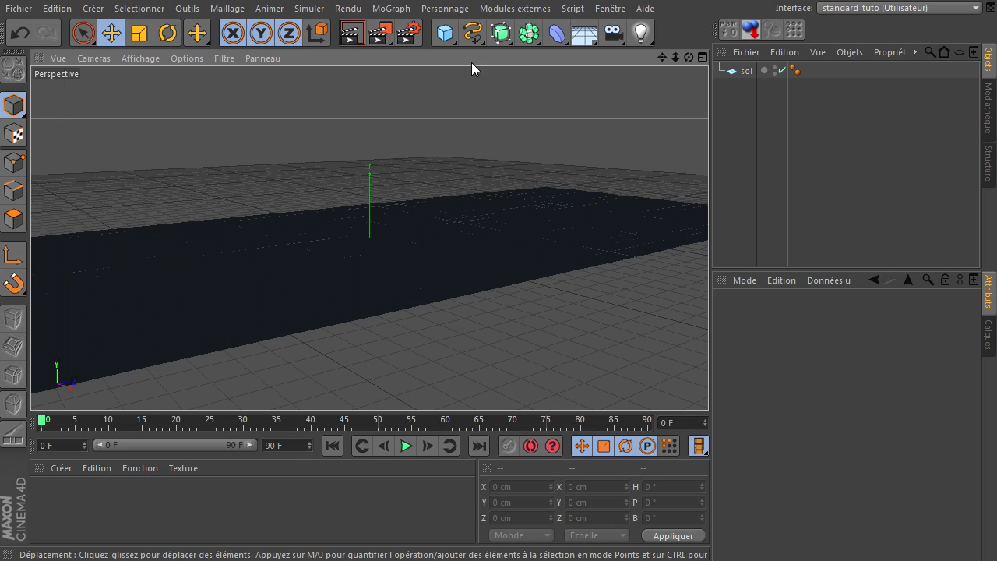
# Add a cube, flatten it to about 101 cm in Y, and raise it to about 79 cm above the origin.
pyautogui.click(445, 33)
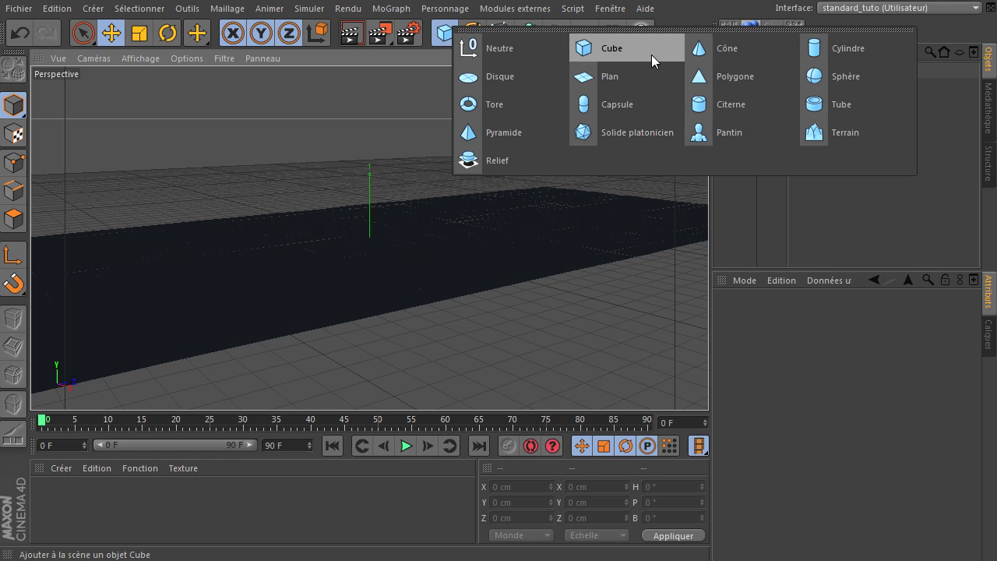
pyautogui.click(613, 48)
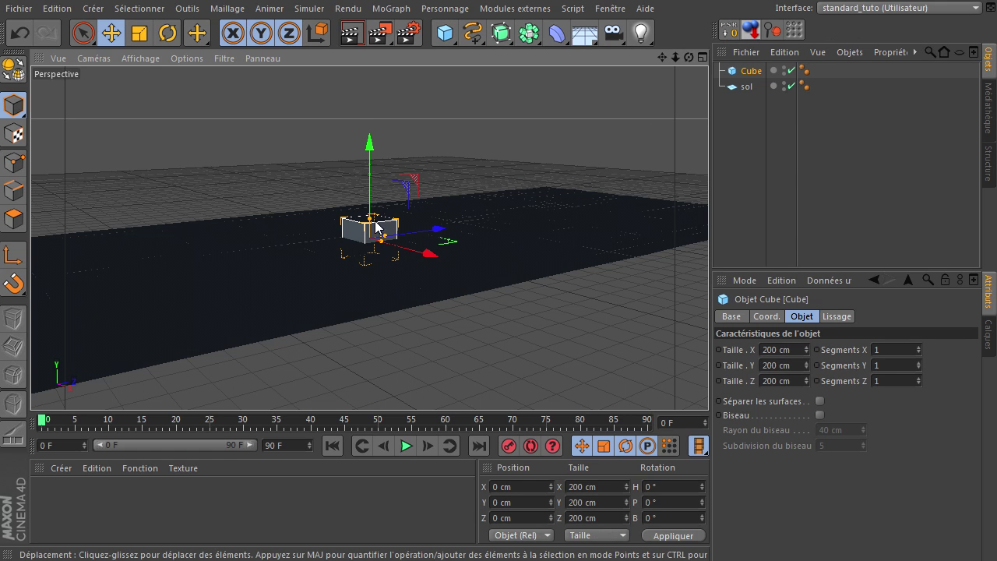
pyautogui.moveTo(370, 220); pyautogui.dragTo(372, 233)
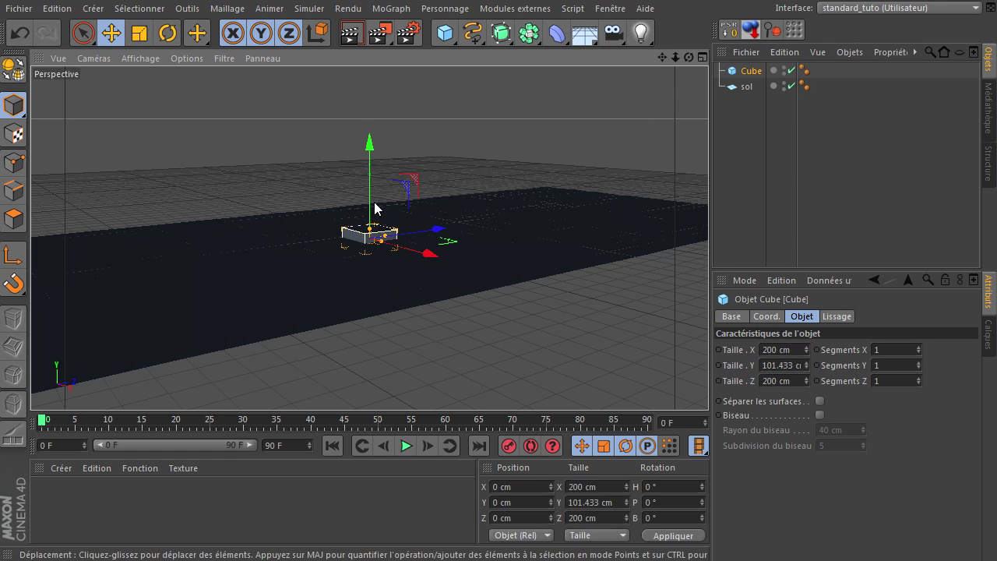
pyautogui.moveTo(374, 172); pyautogui.dragTo(388, 163)
# Reduce the cube's Y size to about 73 cm and lengthen it in Z to about 298 cm.
pyautogui.press('o')
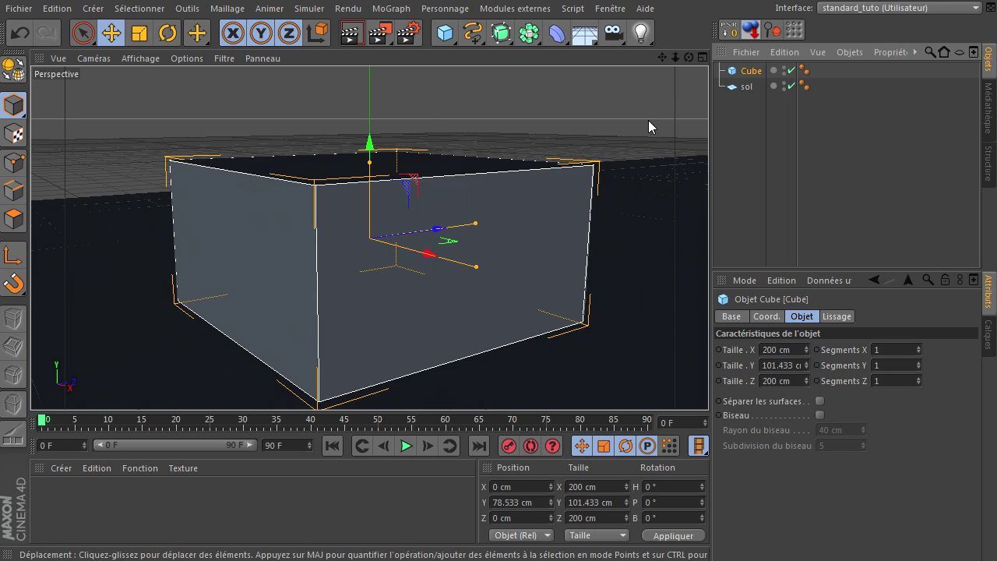
pyautogui.moveTo(372, 168); pyautogui.dragTo(375, 184)
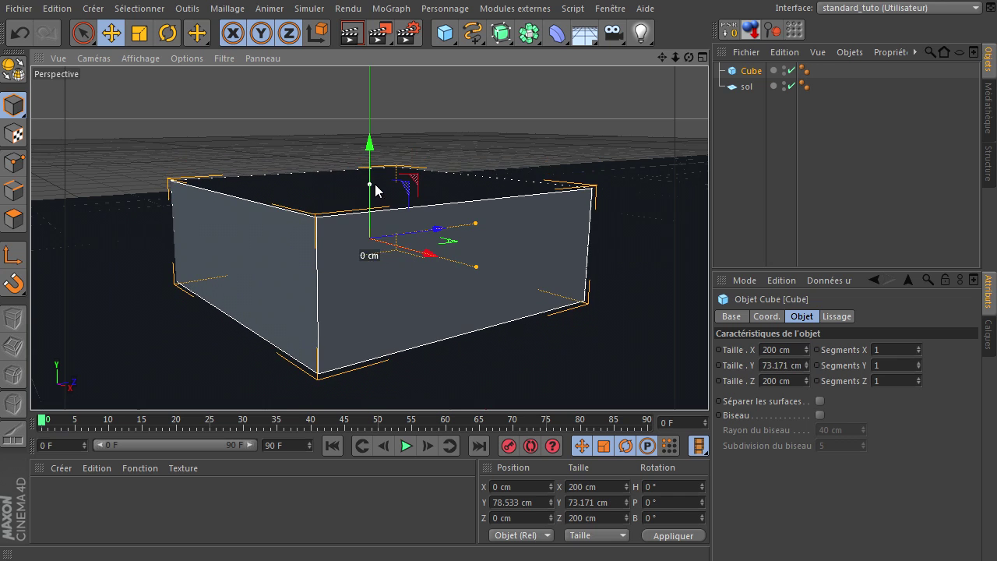
pyautogui.moveTo(479, 222); pyautogui.dragTo(530, 222)
pyautogui.click(746, 176)
# Add a cylinder with orientation +X and a height of 30 cm.
pyautogui.moveTo(676, 58)
pyautogui.mouseDown()
pyautogui.moveTo(708, 385)
pyautogui.moveTo(686, 57)
pyautogui.mouseUp()
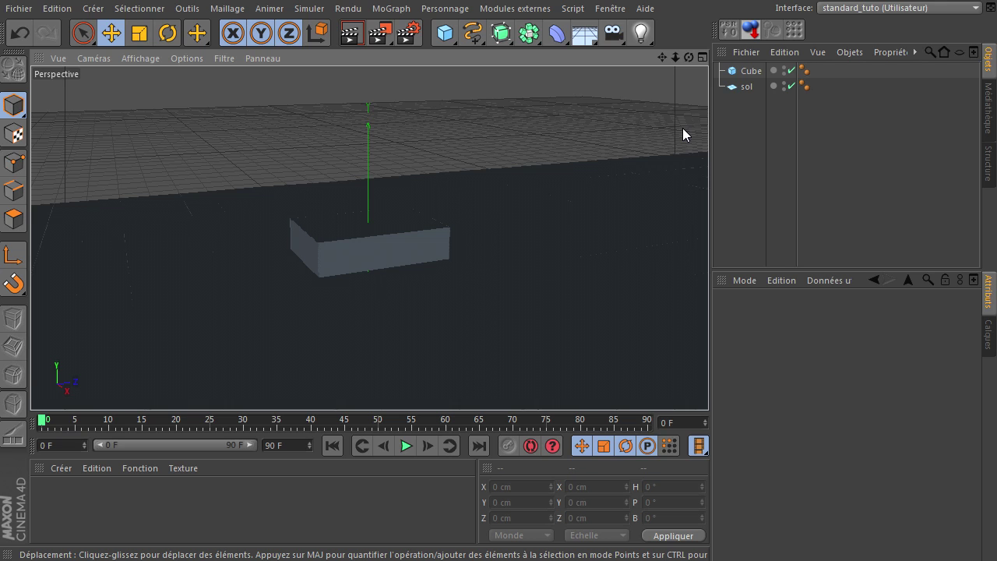
pyautogui.click(445, 33)
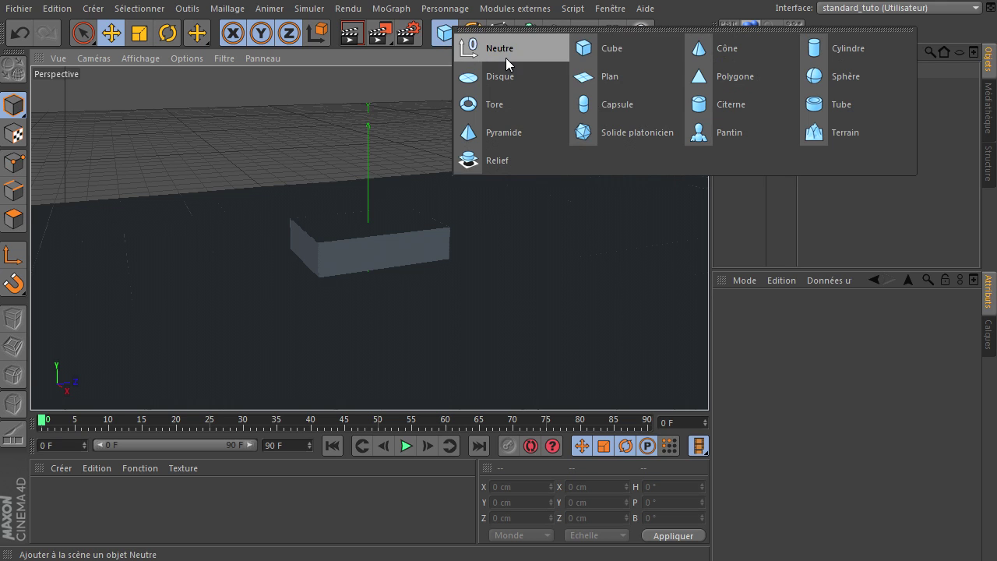
pyautogui.click(831, 48)
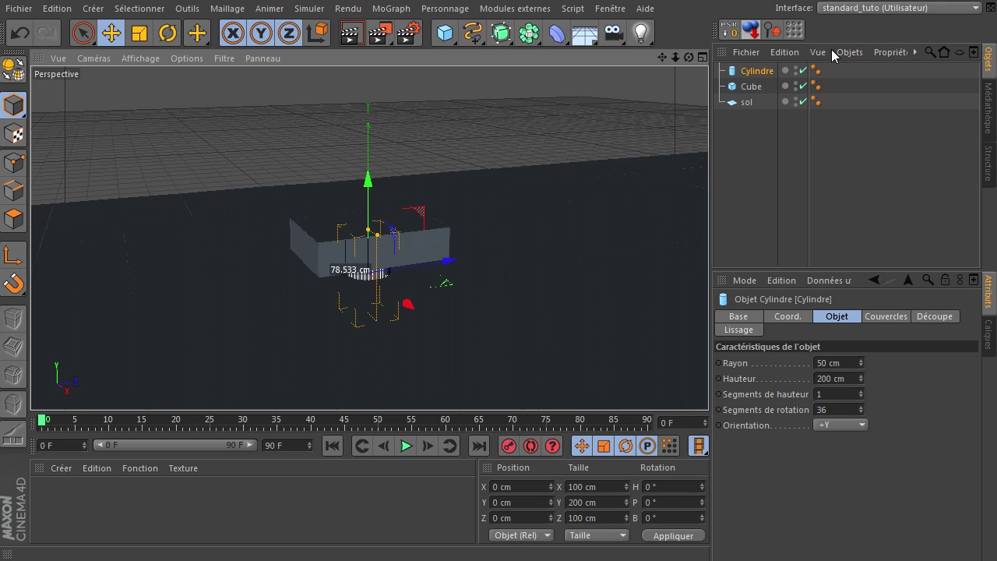
pyautogui.click(845, 424)
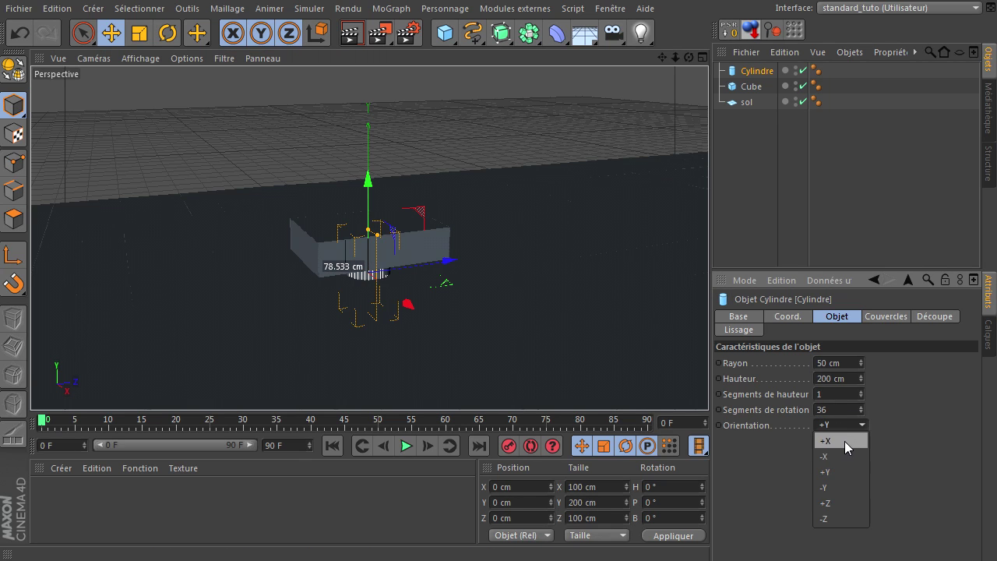
pyautogui.click(844, 441)
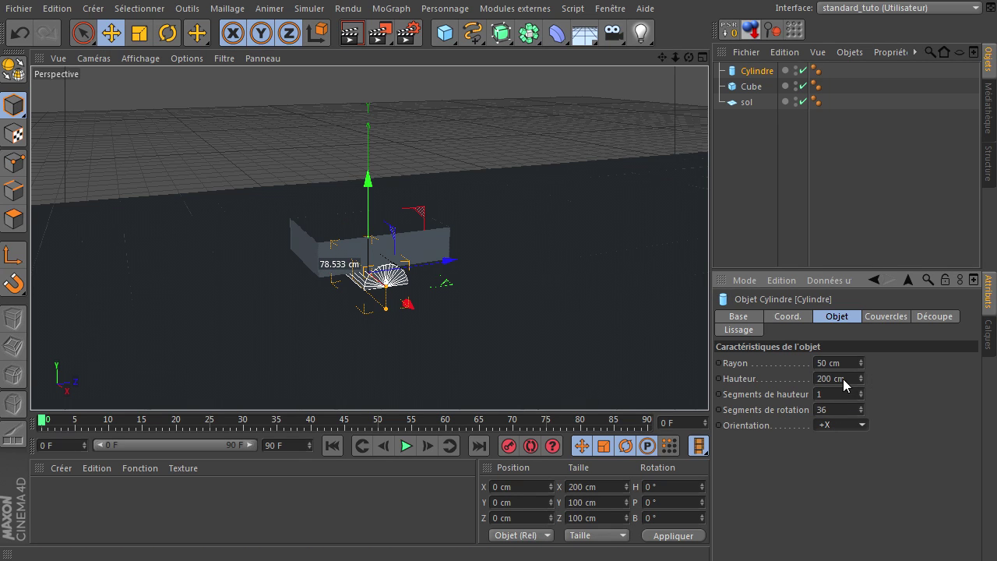
pyautogui.moveTo(846, 376); pyautogui.dragTo(755, 380)
pyautogui.write('30')
pyautogui.press('Return')
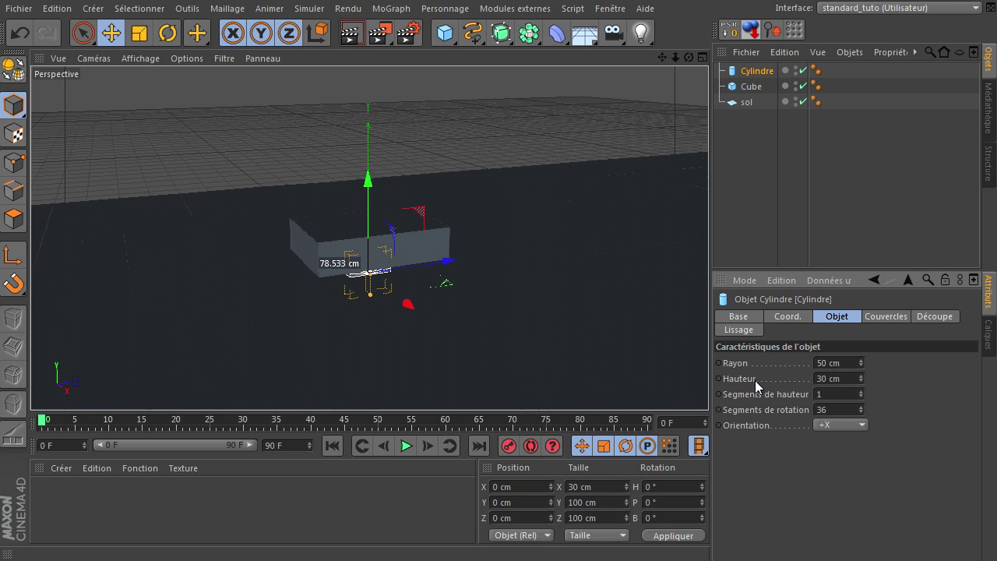
# In the front view, move the cylinder beside the cube to about X 124 cm and Y 52 cm.
pyautogui.moveTo(689, 58); pyautogui.dragTo(553, 225)
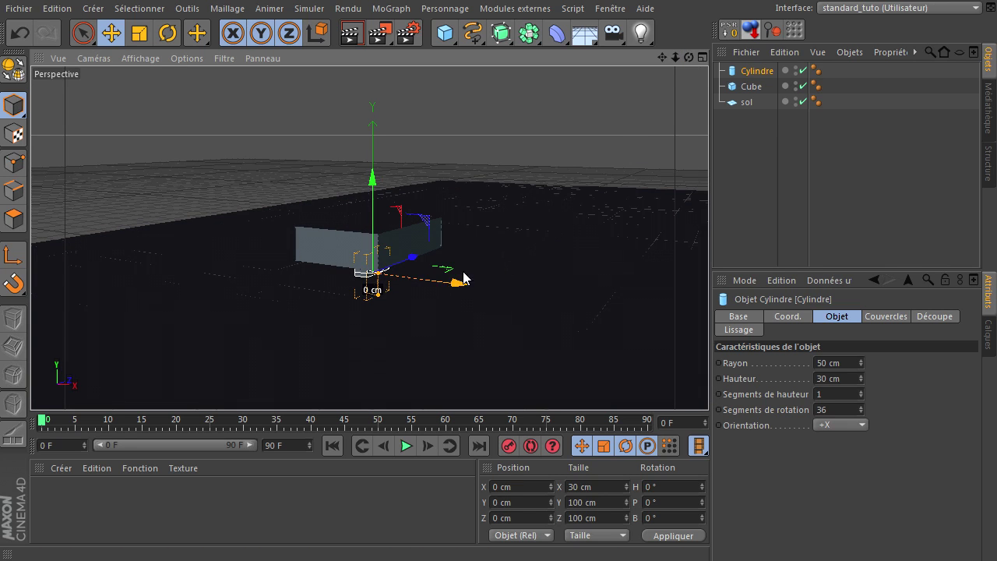
pyautogui.click(702, 58)
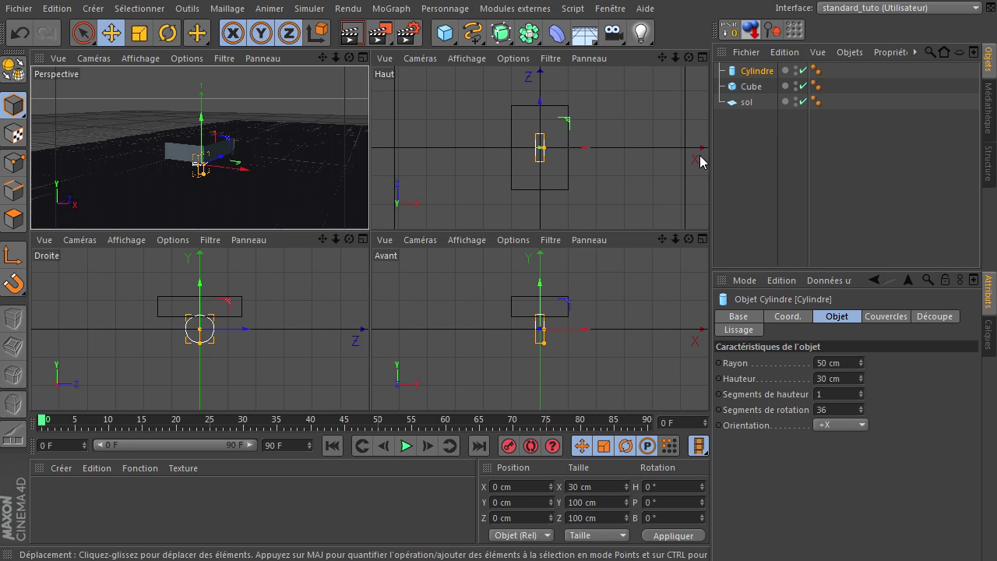
pyautogui.click(703, 239)
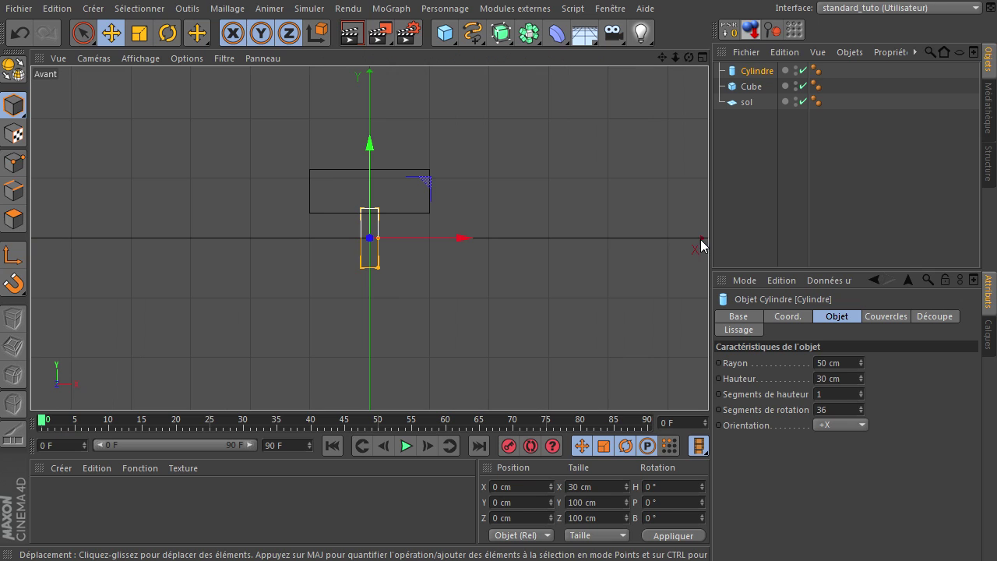
pyautogui.moveTo(463, 236); pyautogui.dragTo(539, 237)
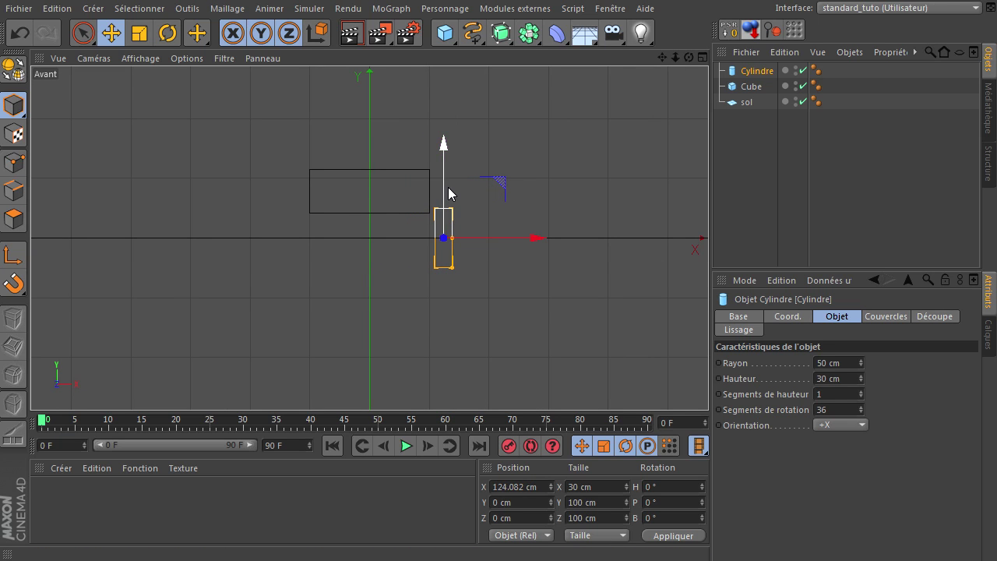
pyautogui.moveTo(444, 183); pyautogui.dragTo(444, 148)
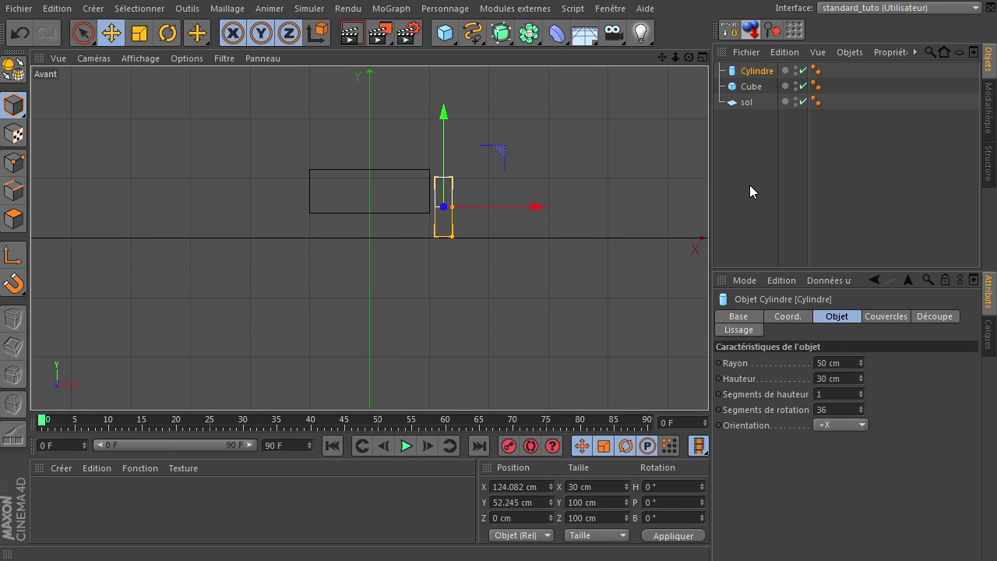
# Lower the sol plane beneath the cylinder and cube in the front view.
pyautogui.click(727, 104)
pyautogui.moveTo(371, 149); pyautogui.dragTo(375, 191)
pyautogui.click(543, 188)
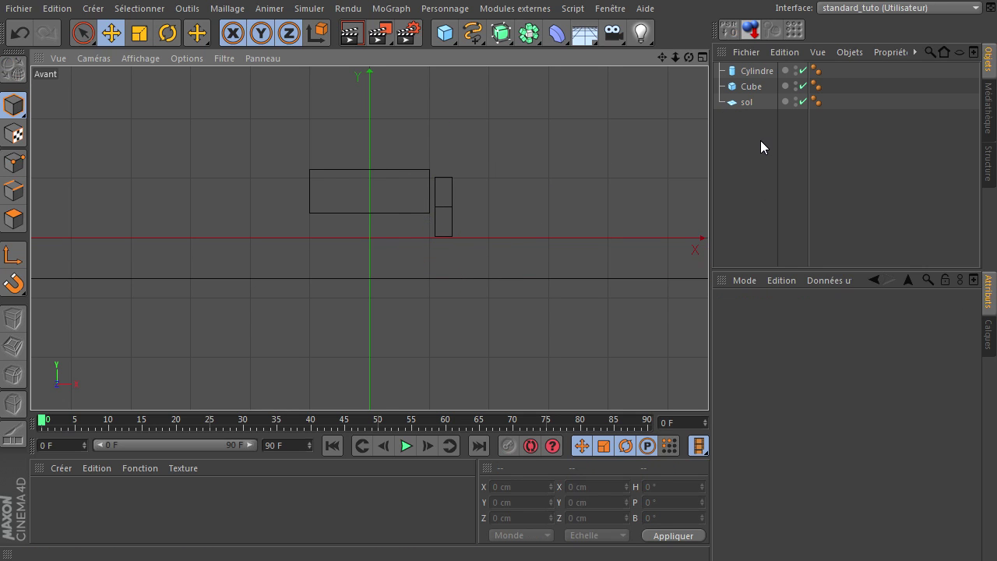
# In the right-side view, move the cylinder along Z to about 137 cm, near the cube's end.
pyautogui.click(755, 71)
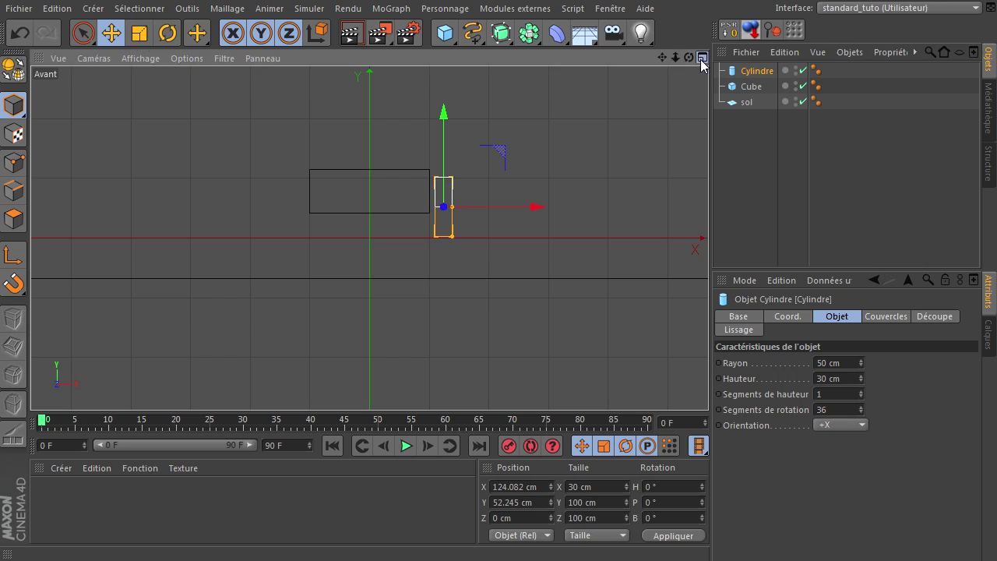
pyautogui.click(703, 58)
pyautogui.click(363, 239)
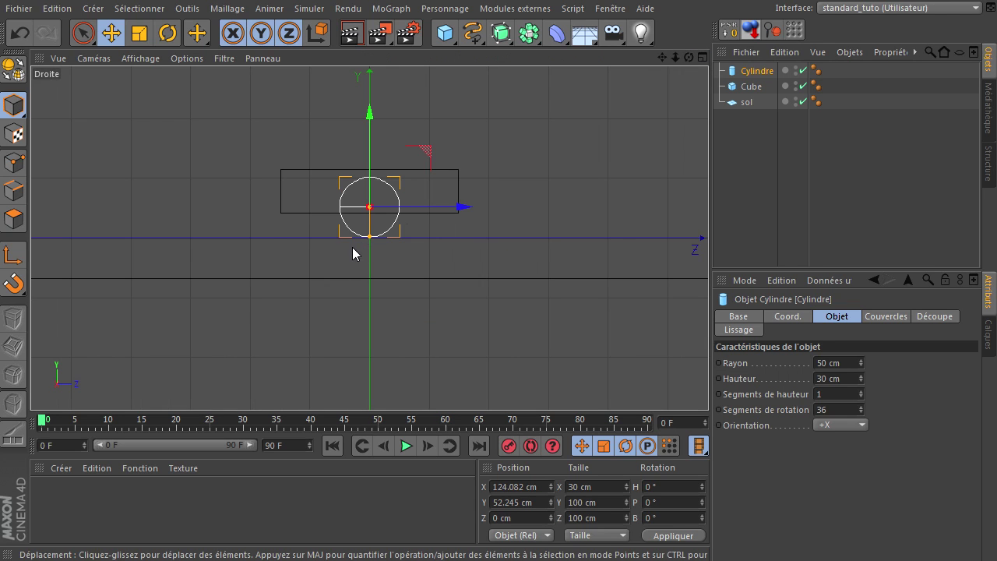
pyautogui.moveTo(454, 218); pyautogui.dragTo(538, 223)
pyautogui.click(742, 205)
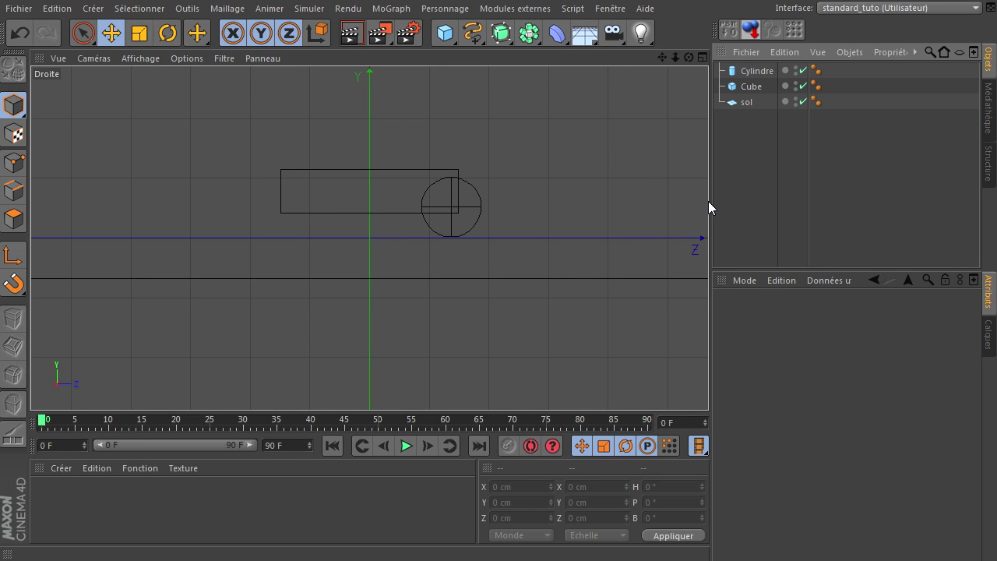
# Rename the cube as carrosserie.
pyautogui.click(746, 88)
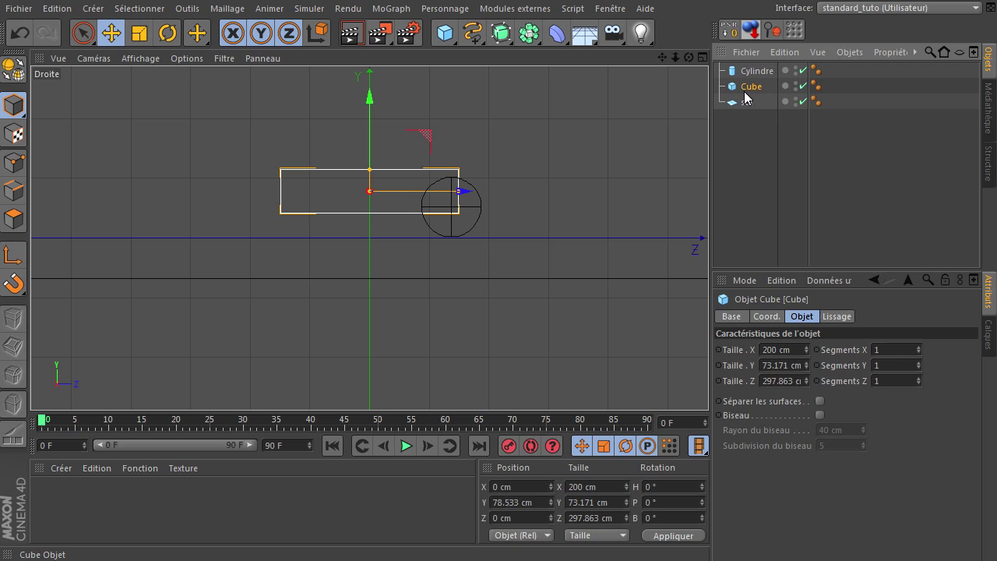
pyautogui.doubleClick(745, 92)
pyautogui.write('carrosse')
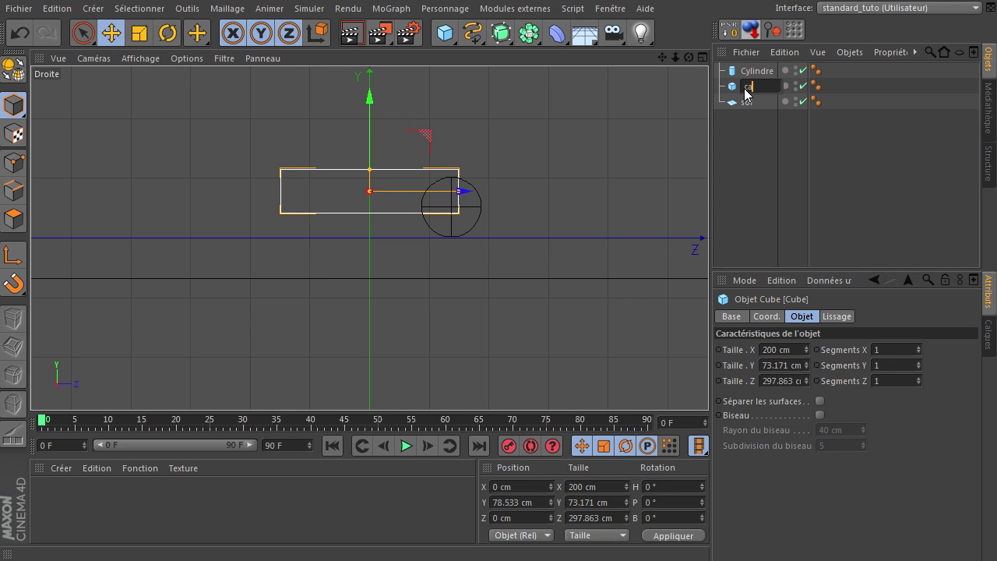
pyautogui.write('rie')
pyautogui.press('Return')
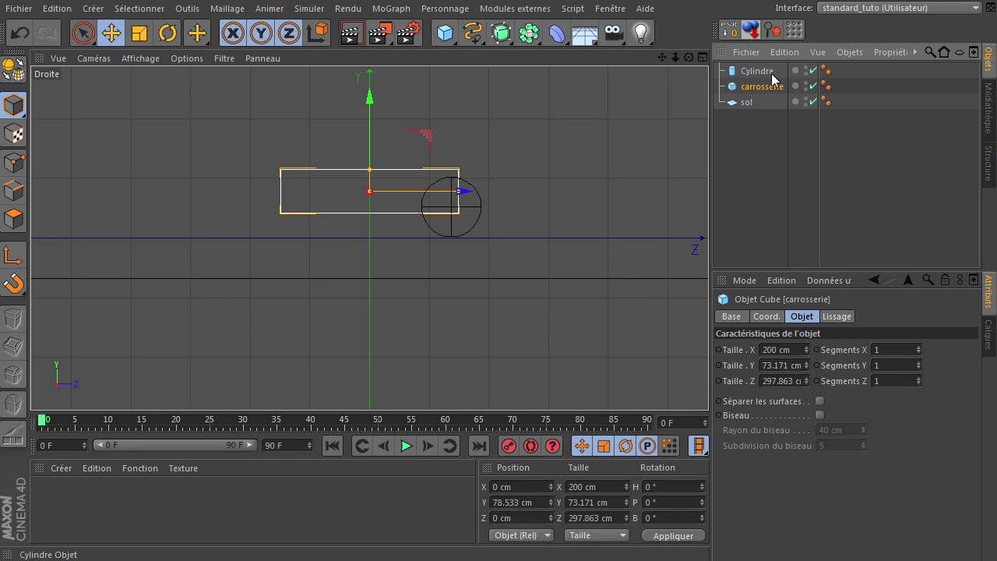
# Rename the cylinder as roue and make three copies of it above carrosserie in the object list.
pyautogui.doubleClick(772, 73)
pyautogui.write('roue')
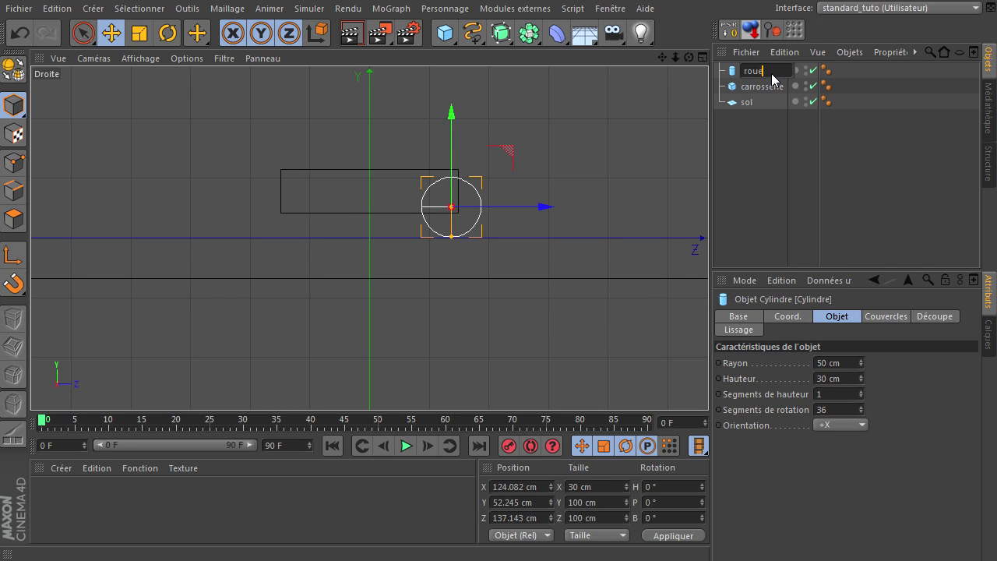
pyautogui.press('Return')
pyautogui.keyDown('ctrl'); pyautogui.moveTo(754, 73); pyautogui.dragTo(752, 116); pyautogui.keyUp('ctrl')
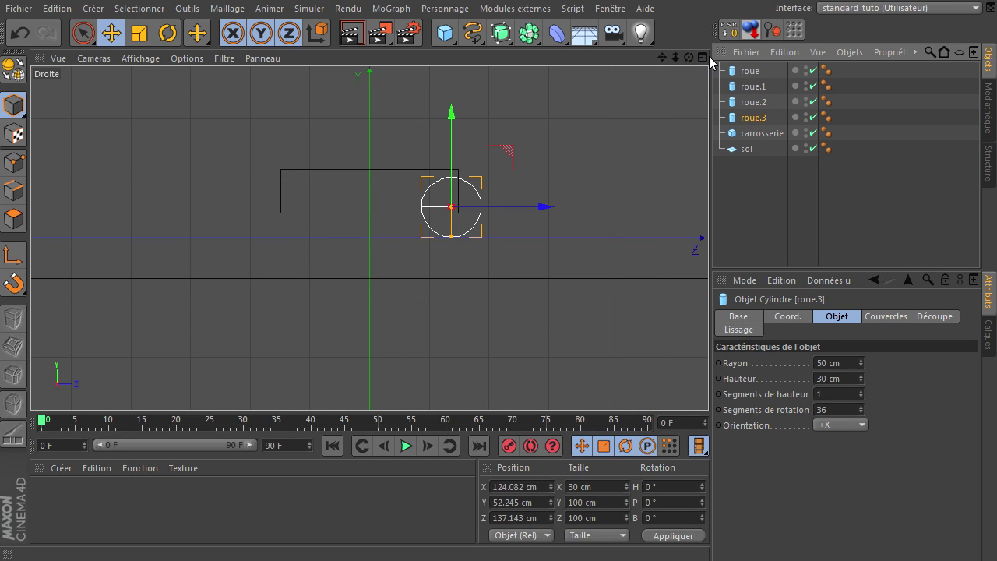
# Mirror roue.1 to the opposite side of the carrosserie by setting its X position to -124.082 cm.
pyautogui.click(753, 86)
pyautogui.middleClick(527, 185)
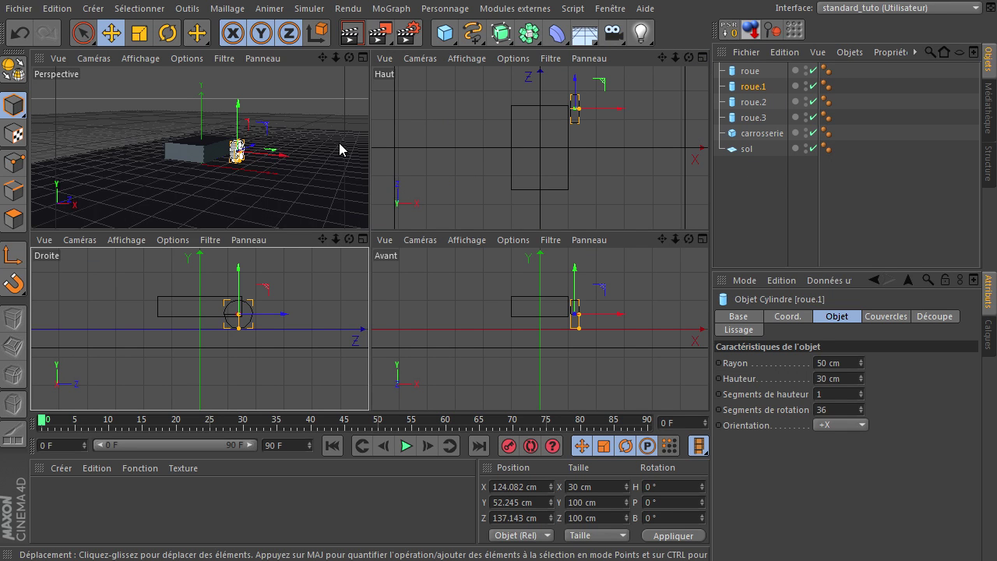
pyautogui.moveTo(348, 58); pyautogui.dragTo(371, 235)
pyautogui.click(750, 71)
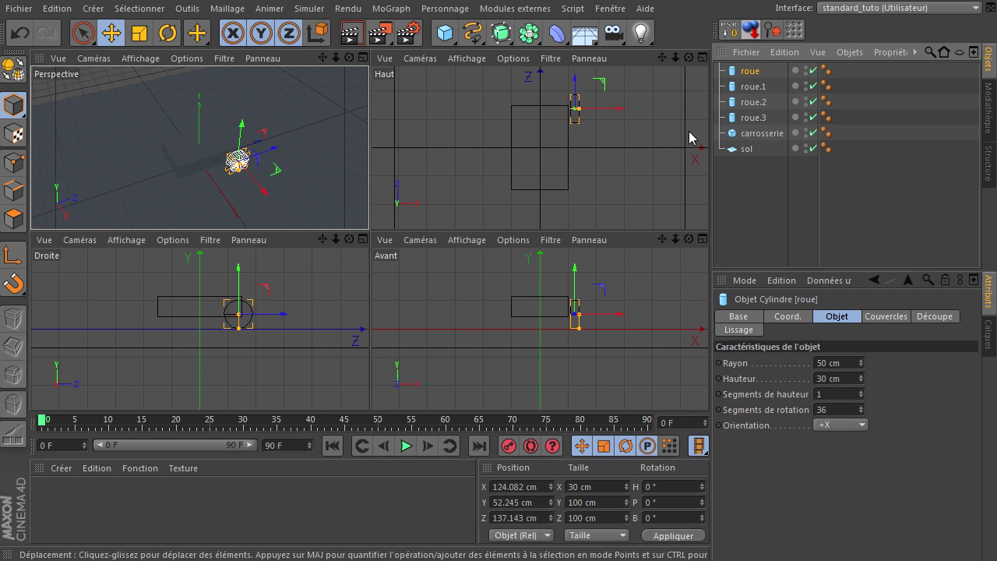
pyautogui.click(748, 87)
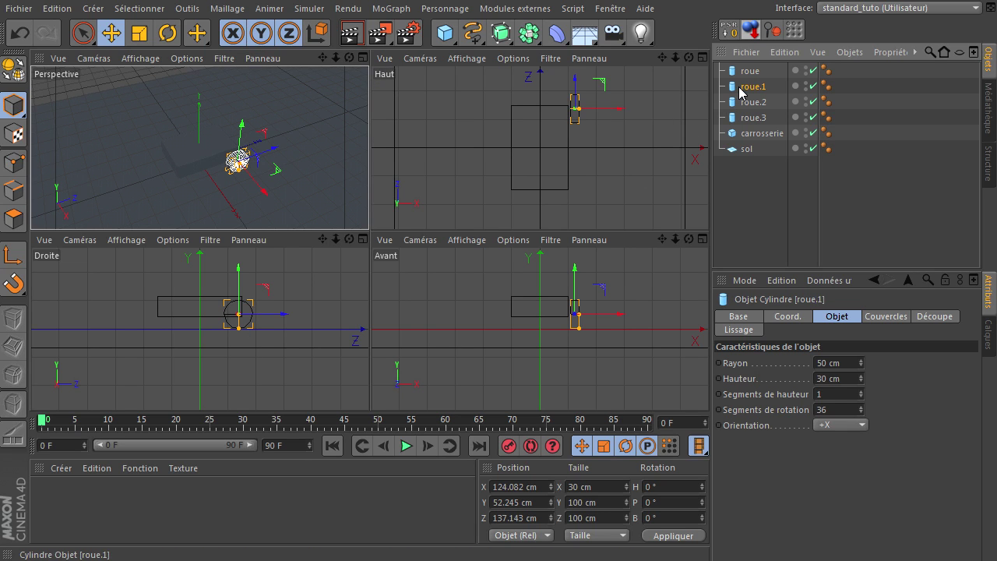
pyautogui.click(544, 486)
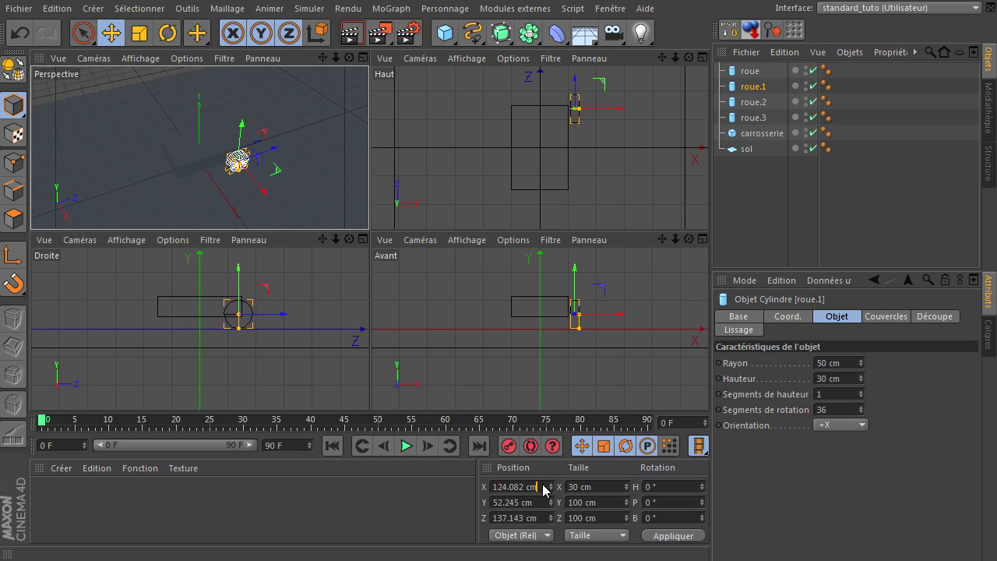
pyautogui.press('Home')
pyautogui.write('-')
pyautogui.press('Return')
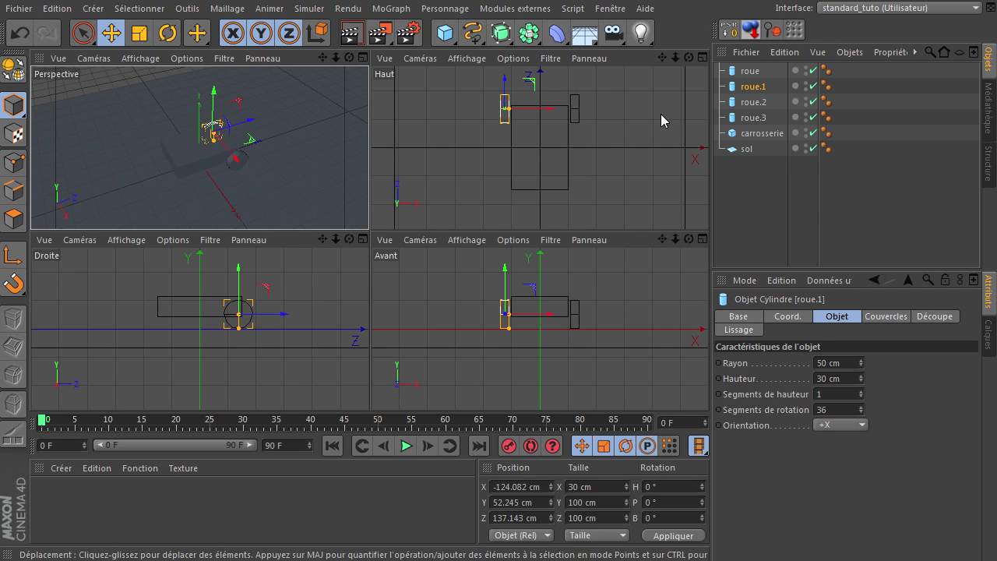
# Set the X position of roue.2 to -124.082 cm.
pyautogui.click(756, 102)
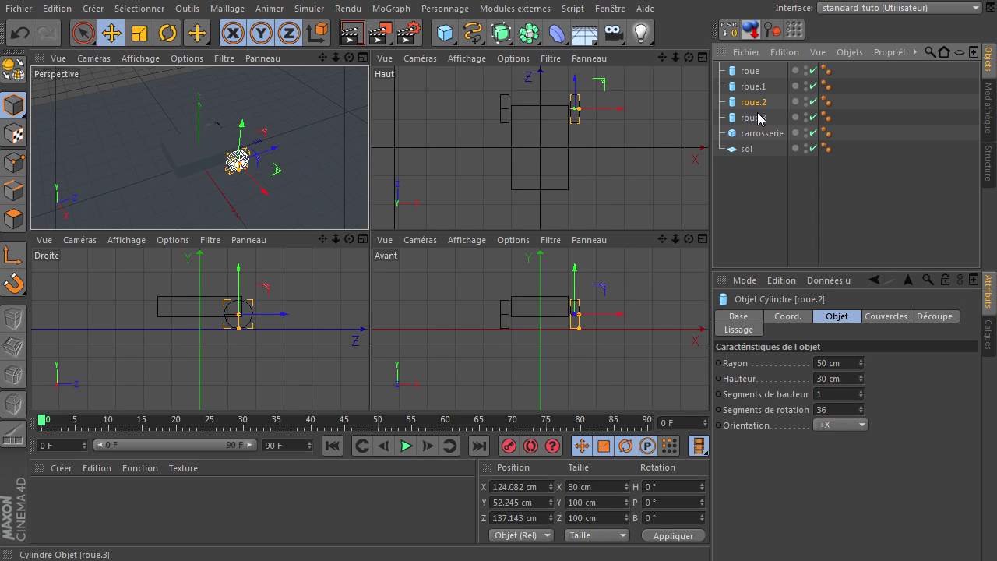
pyautogui.press('Home')
pyautogui.write('-')
pyautogui.press('Return')
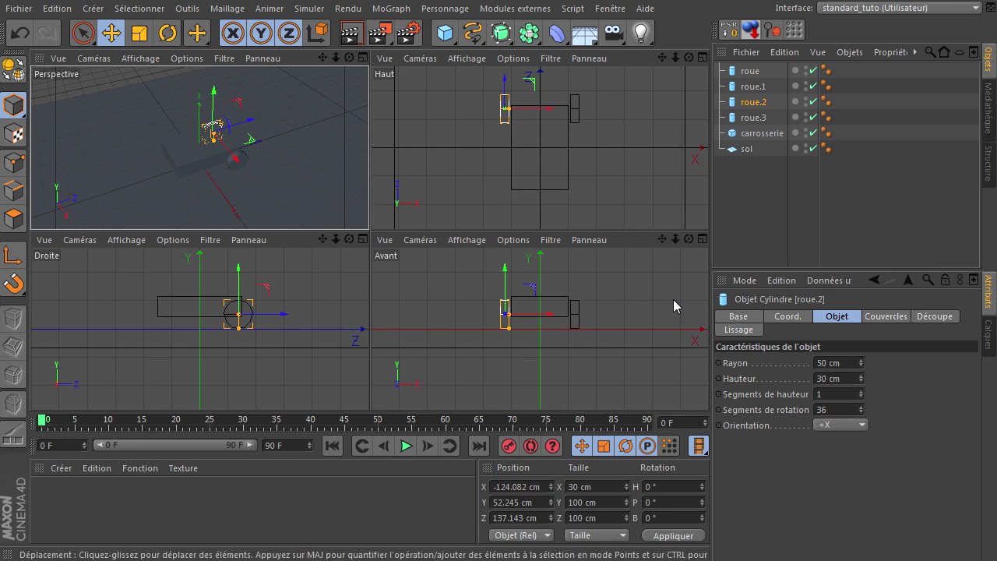
# Move roue.2 and roue.3 together to the other end of the carrosserie by setting their Z position to -137.143 cm.
pyautogui.keyDown('ctrl'); pyautogui.click(753, 118); pyautogui.keyUp('ctrl')
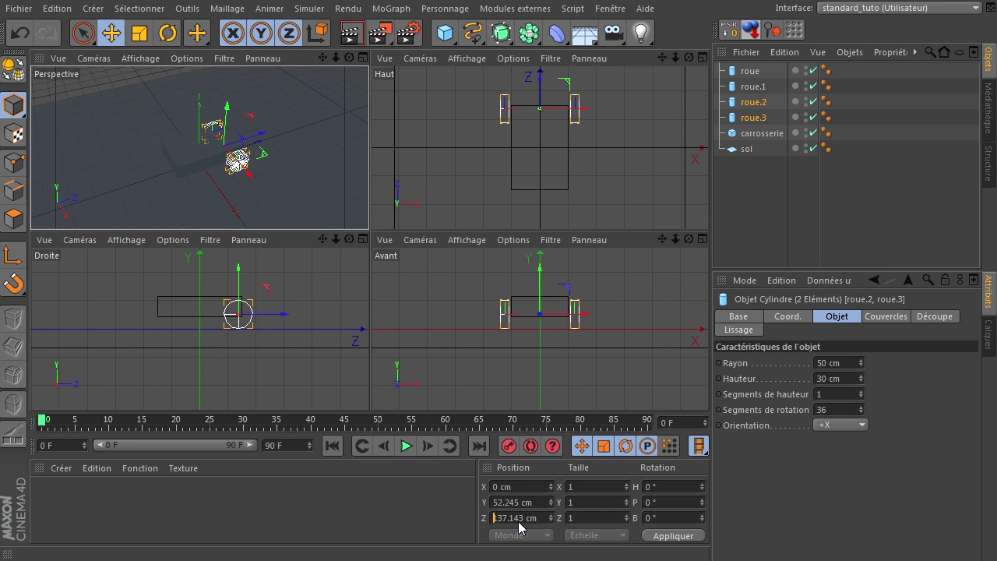
pyautogui.write('-')
pyautogui.press('Return')
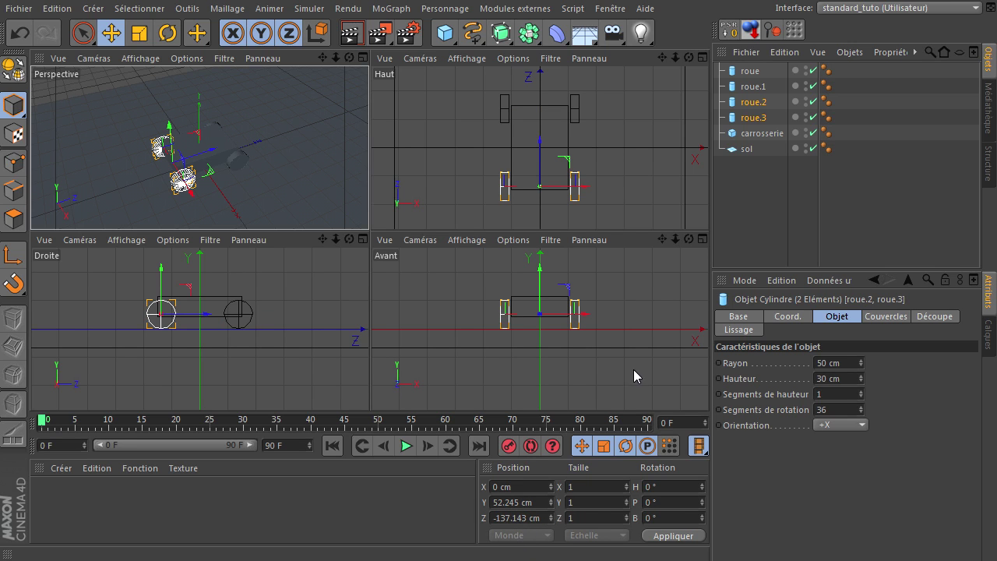
pyautogui.click(731, 245)
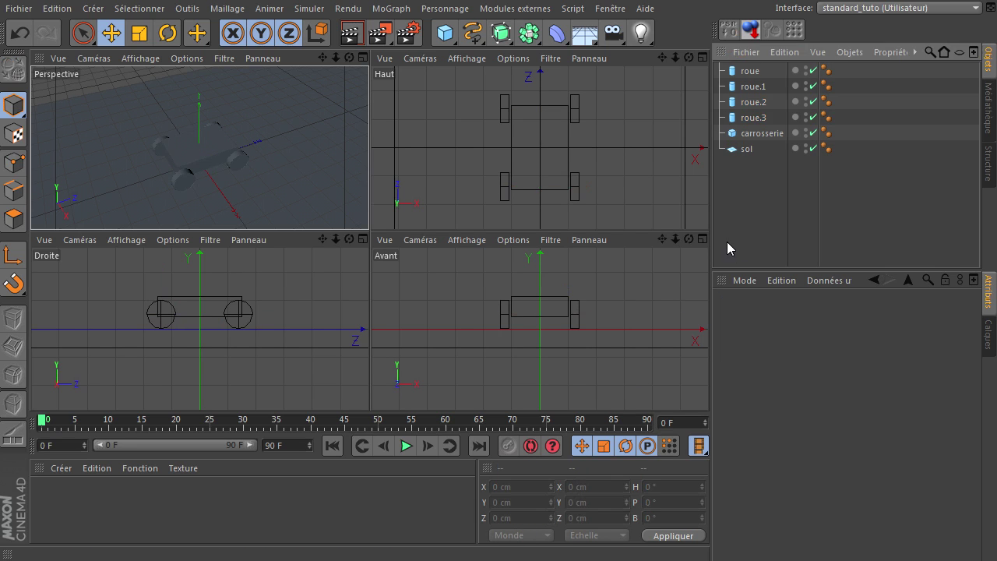
# Apply a rigid body simulation tag to all four wheels, carrosserie and sol.
pyautogui.click(363, 58)
pyautogui.moveTo(689, 58); pyautogui.dragTo(708, 386)
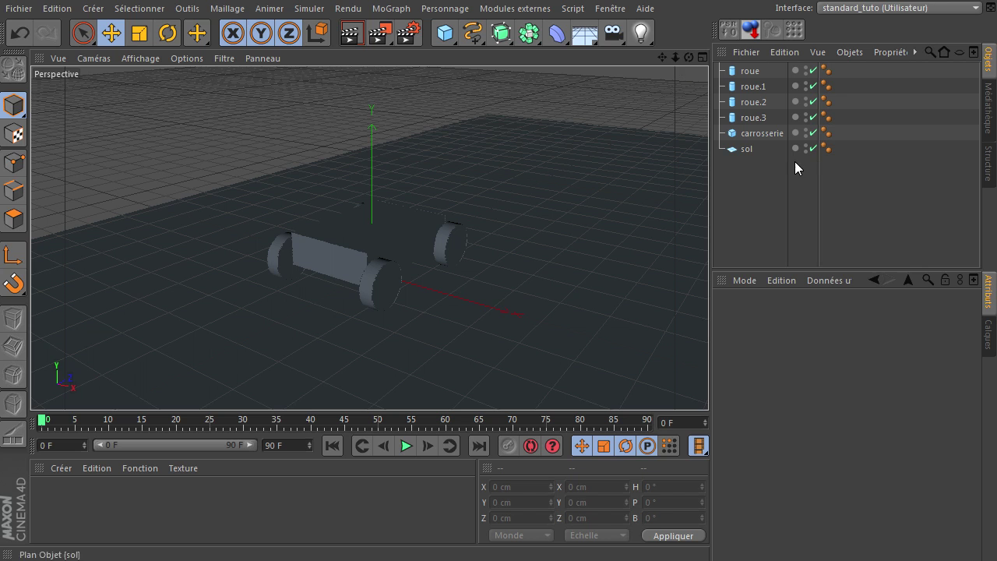
pyautogui.moveTo(732, 204); pyautogui.dragTo(781, 67)
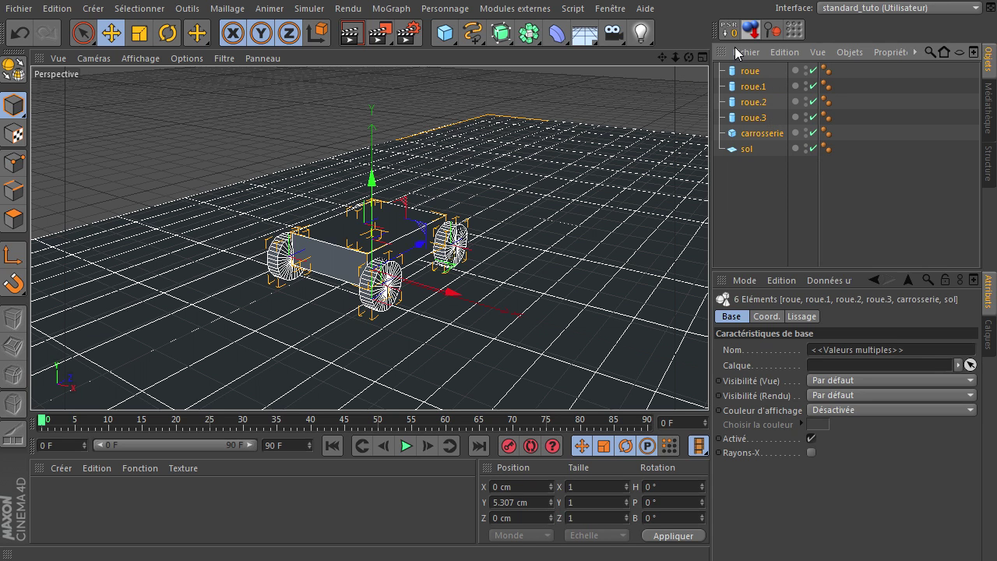
pyautogui.rightClick(760, 131)
pyautogui.moveTo(810, 232)
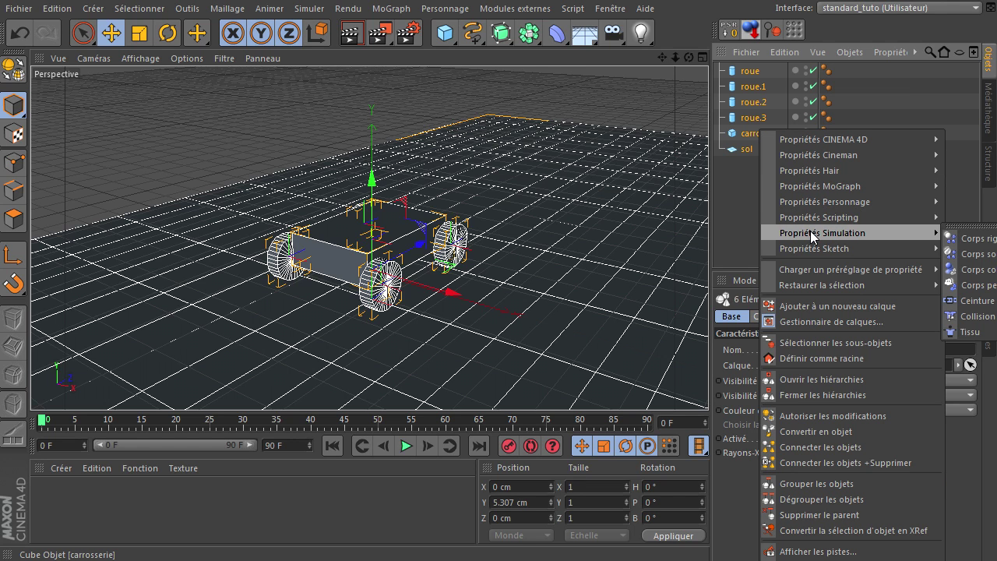
pyautogui.click(970, 238)
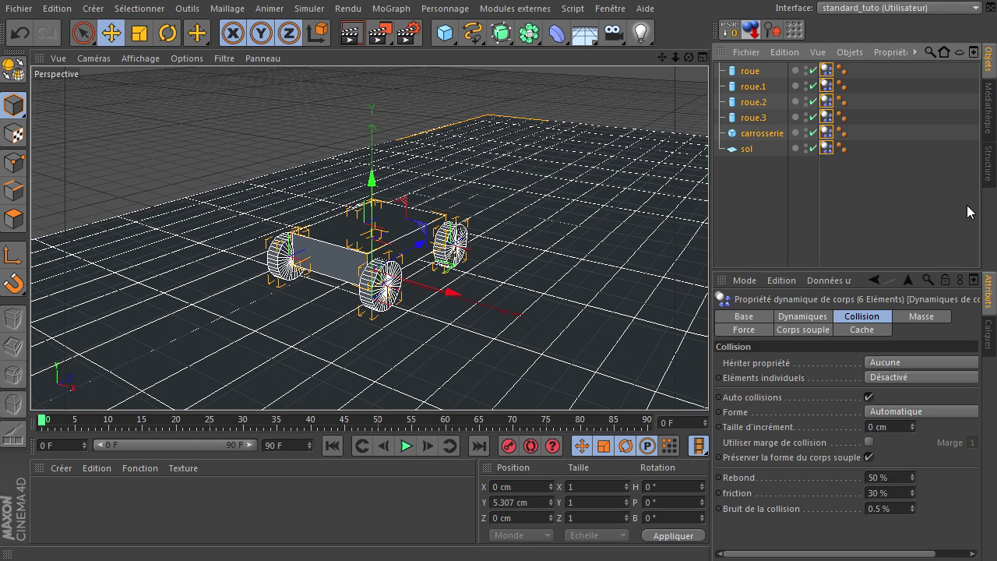
pyautogui.click(783, 180)
# Play the simulation with all objects dynamic, including sol, and return to frame 0.
pyautogui.click(745, 149)
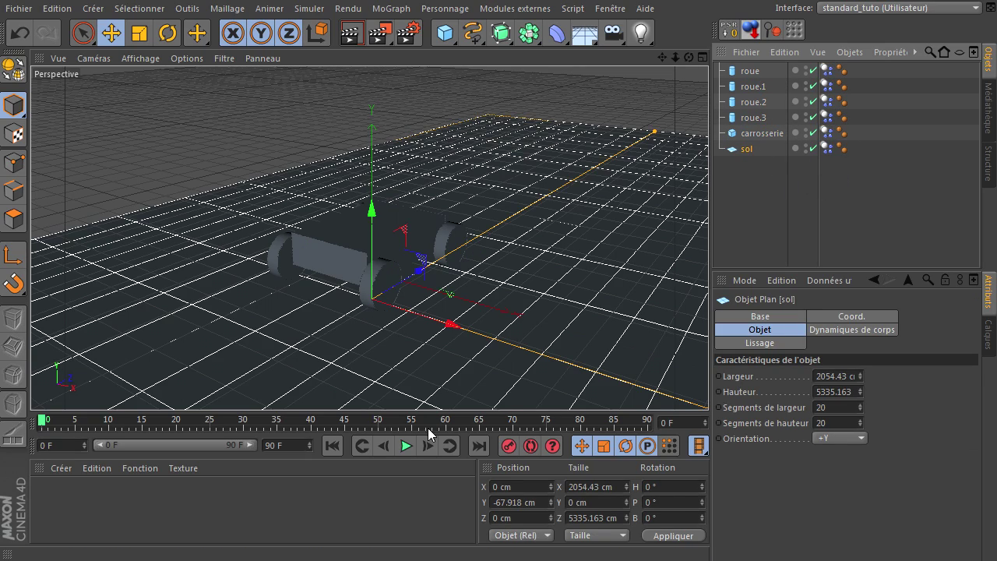
pyautogui.click(406, 445)
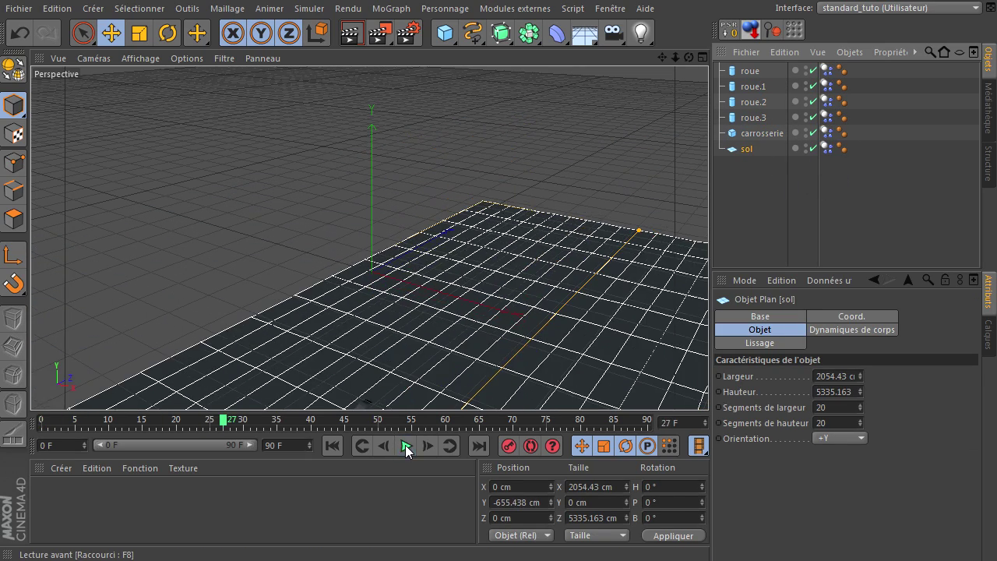
pyautogui.click(332, 445)
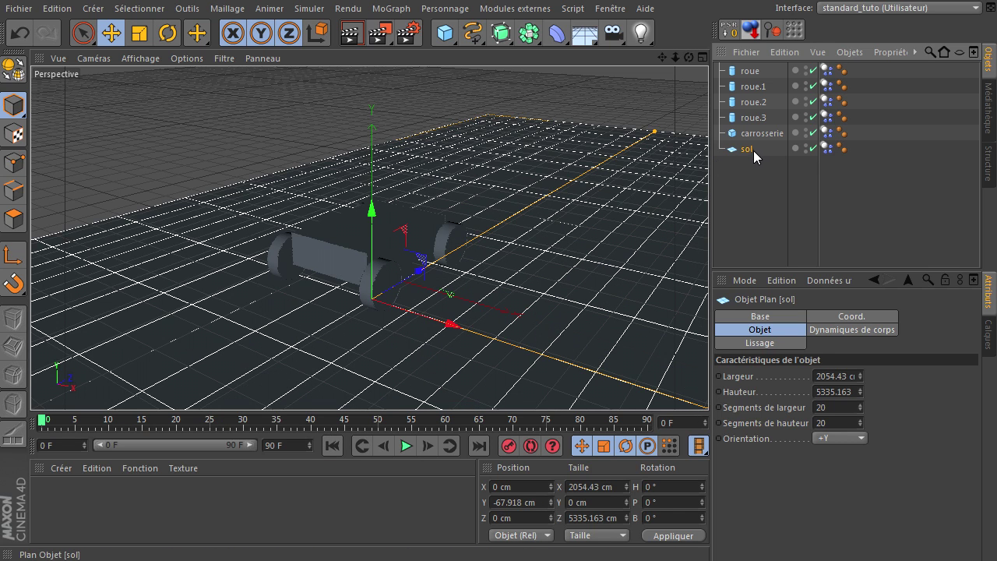
# Set Dynamique to Désactivée in the dynamics tag of sol.
pyautogui.click(827, 148)
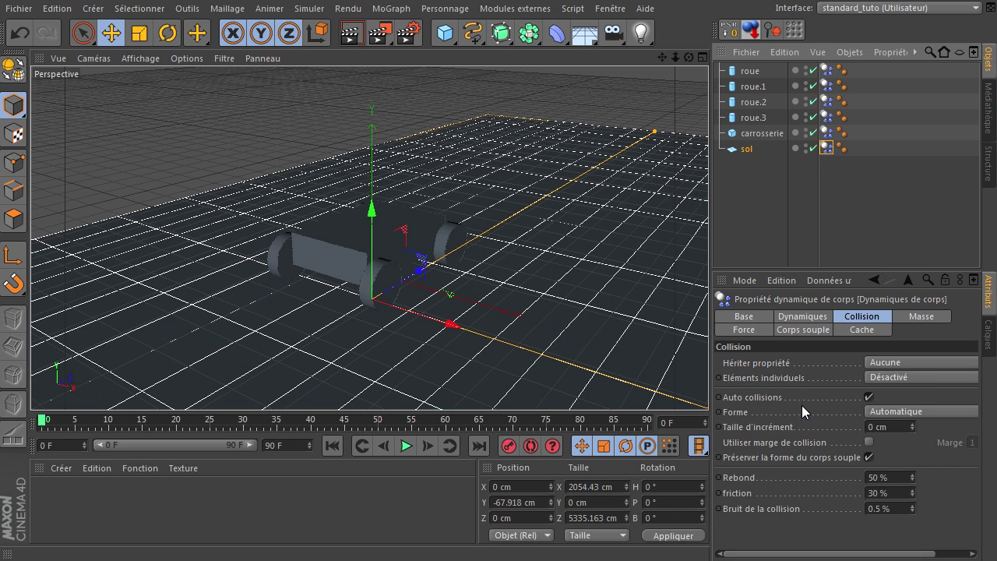
pyautogui.click(814, 315)
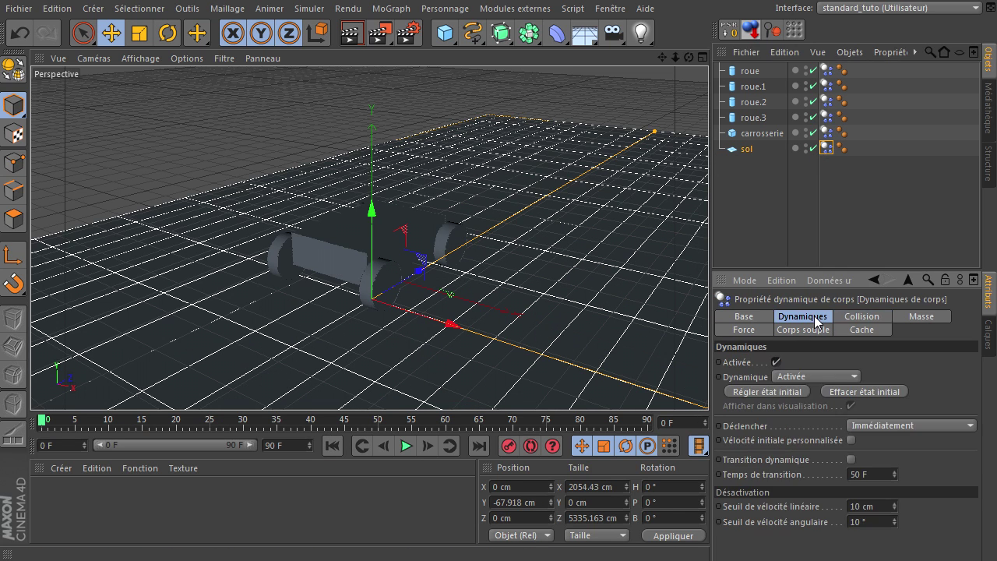
pyautogui.click(803, 375)
pyautogui.click(807, 390)
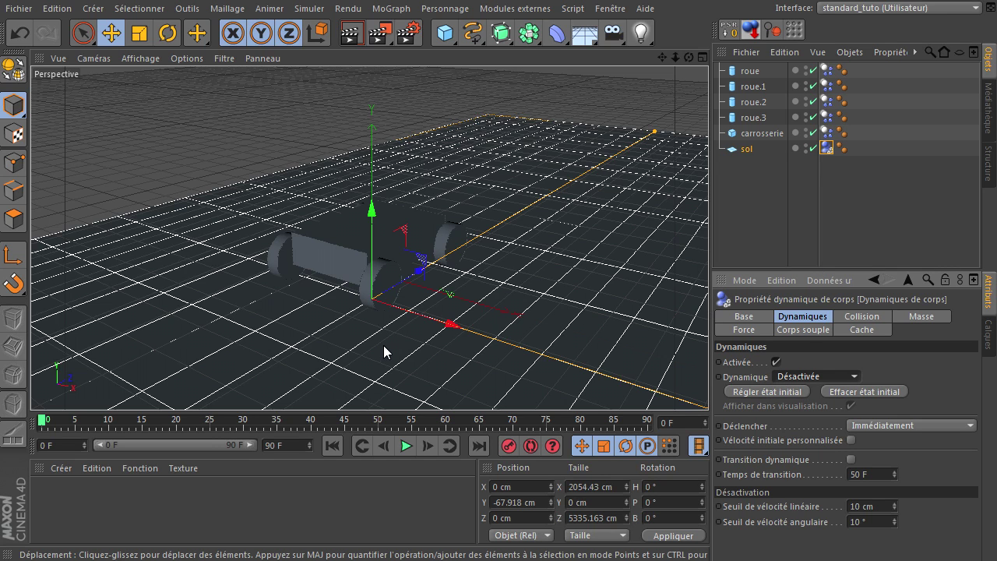
# Replay the simulation, viewing how the car meets the ground from a low angle, and rewind to frame 0.
pyautogui.click(407, 444)
pyautogui.click(330, 444)
pyautogui.moveTo(689, 57); pyautogui.dragTo(710, 390)
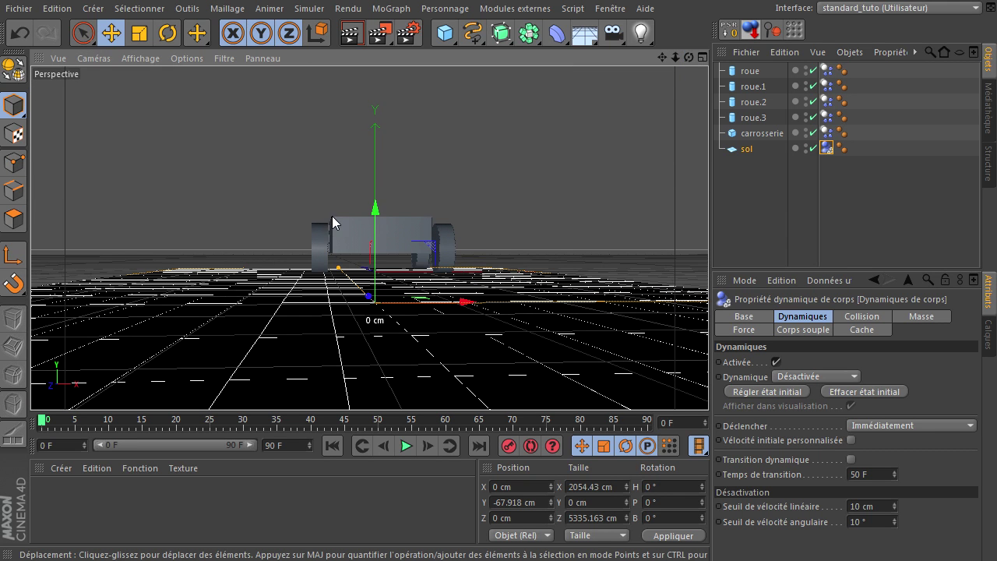
pyautogui.click(405, 444)
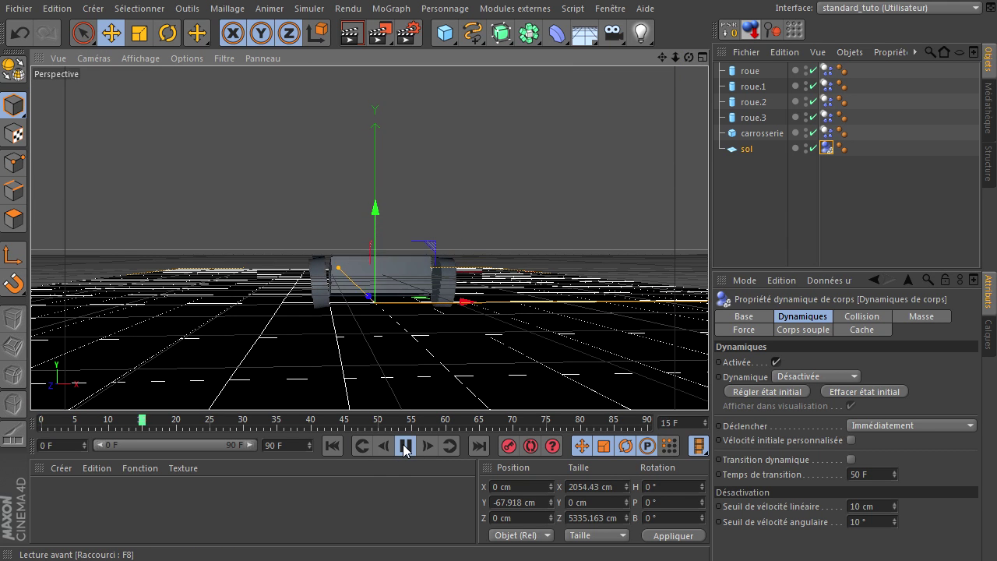
pyautogui.click(405, 447)
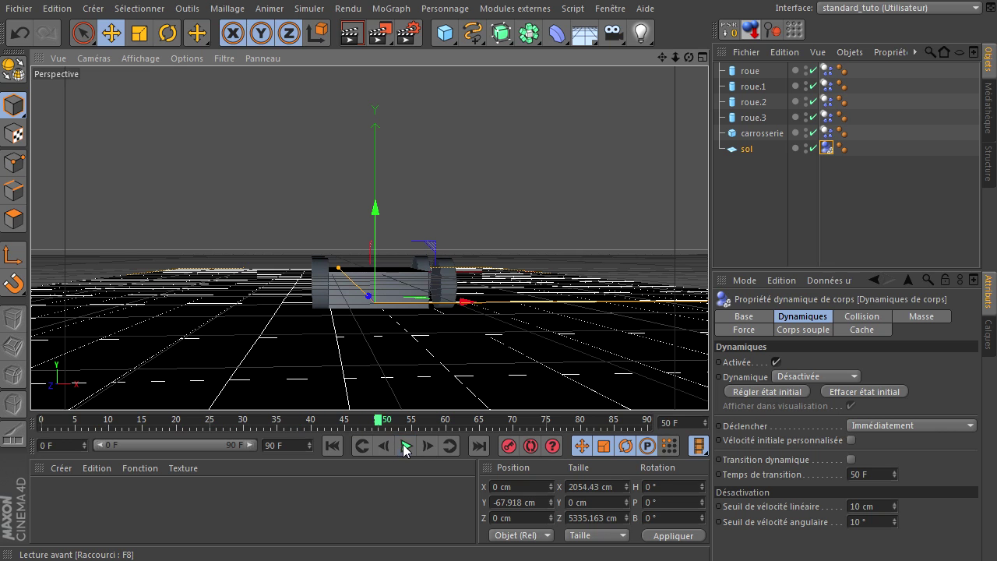
pyautogui.click(331, 447)
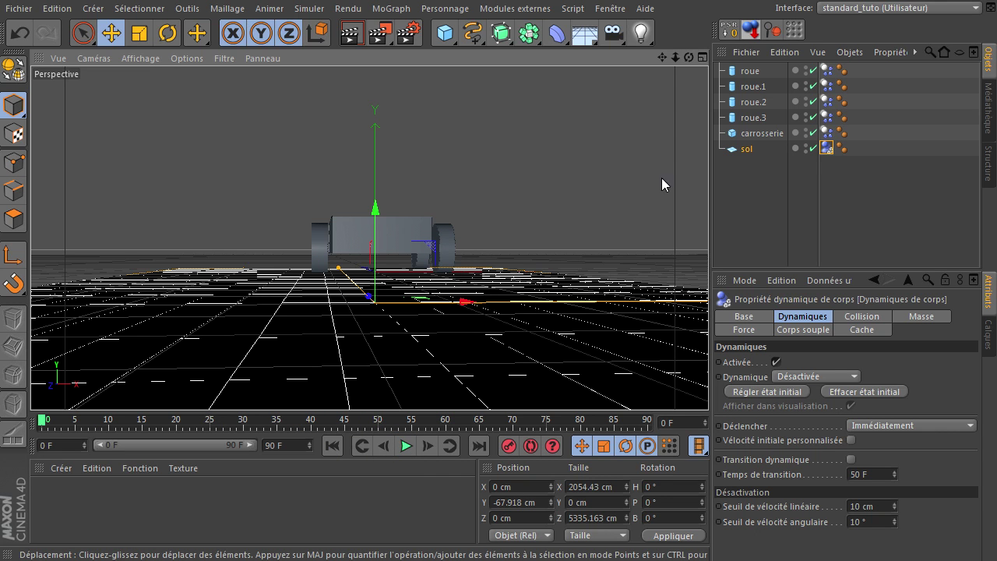
# Add a Connecteur dynamics object to the scene.
pyautogui.moveTo(689, 58); pyautogui.dragTo(709, 387)
pyautogui.moveTo(661, 59); pyautogui.dragTo(708, 386)
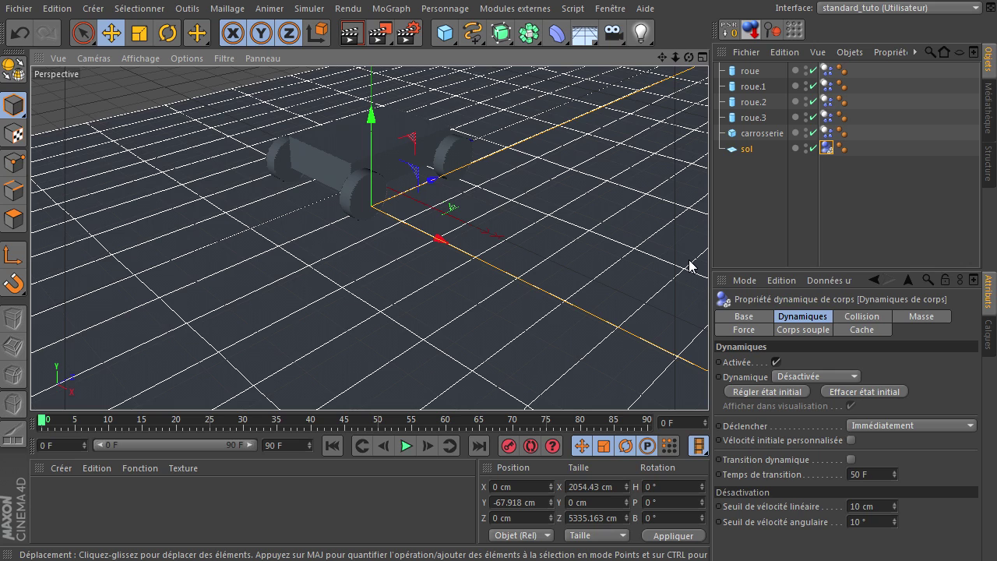
pyautogui.click(765, 217)
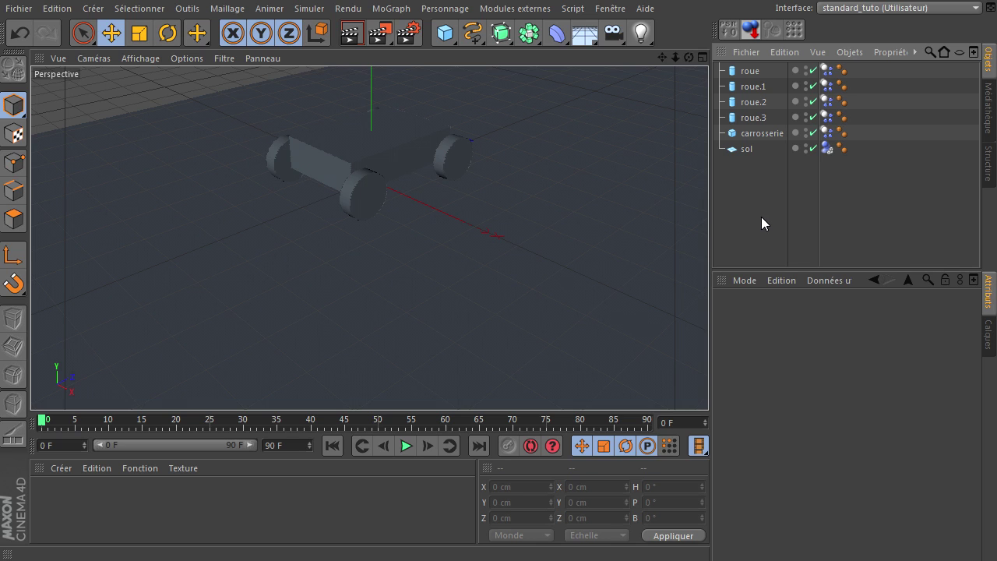
pyautogui.click(310, 9)
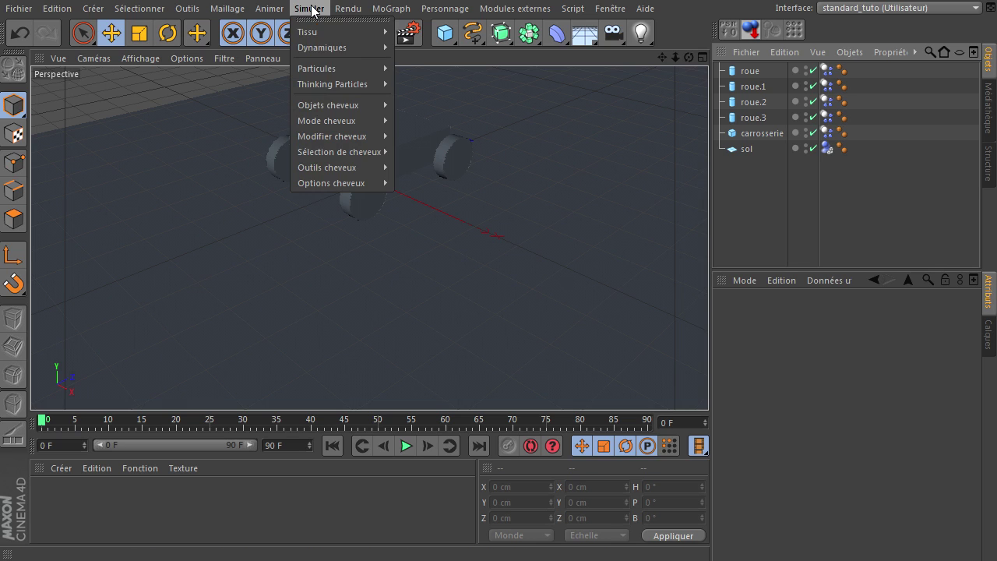
pyautogui.moveTo(311, 49)
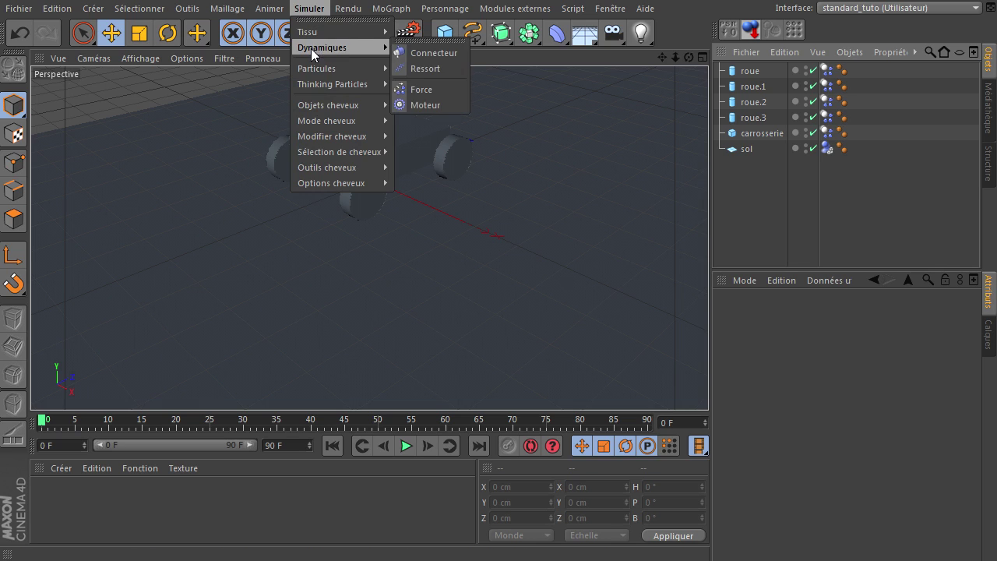
pyautogui.click(432, 55)
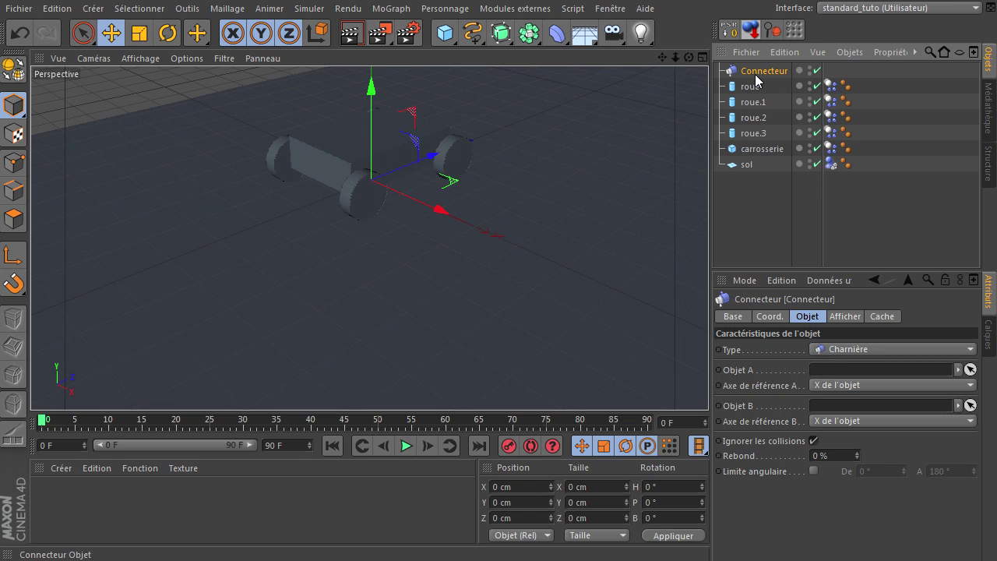
# Make the Connecteur a child of roue and assign roue as its Objet A and carrosserie as its Objet B.
pyautogui.moveTo(756, 87); pyautogui.dragTo(755, 87)
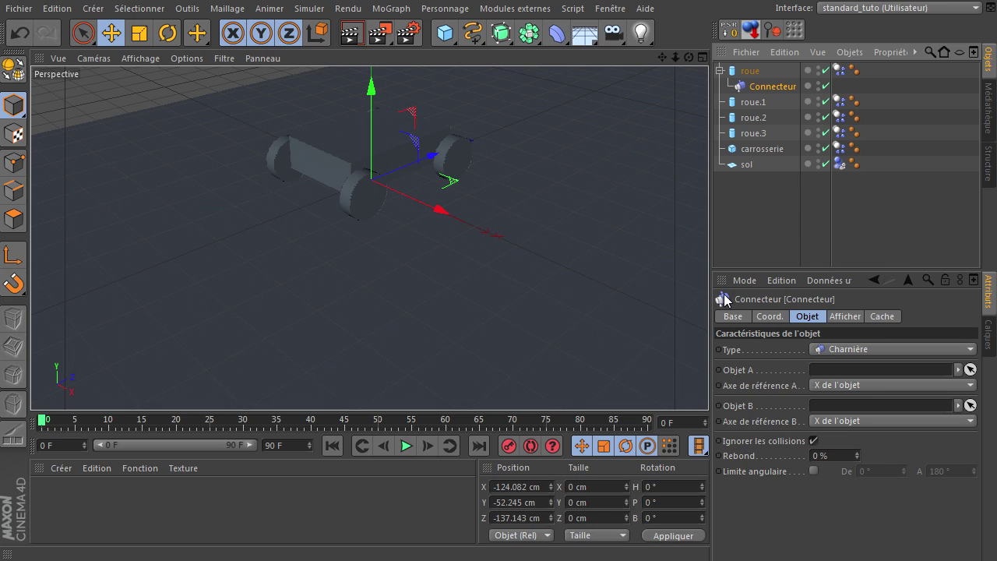
pyautogui.moveTo(751, 75); pyautogui.dragTo(844, 370)
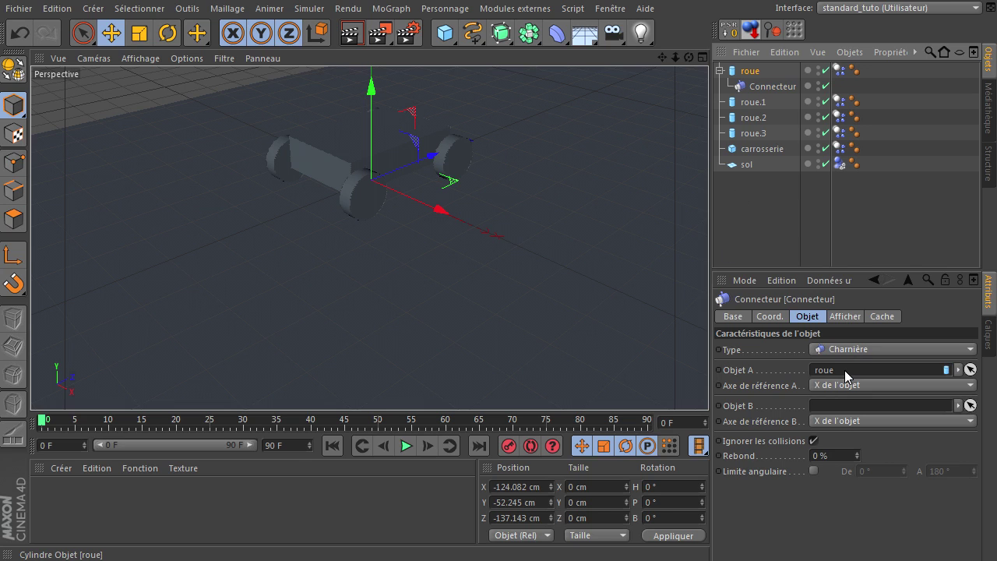
pyautogui.moveTo(747, 151); pyautogui.dragTo(846, 420)
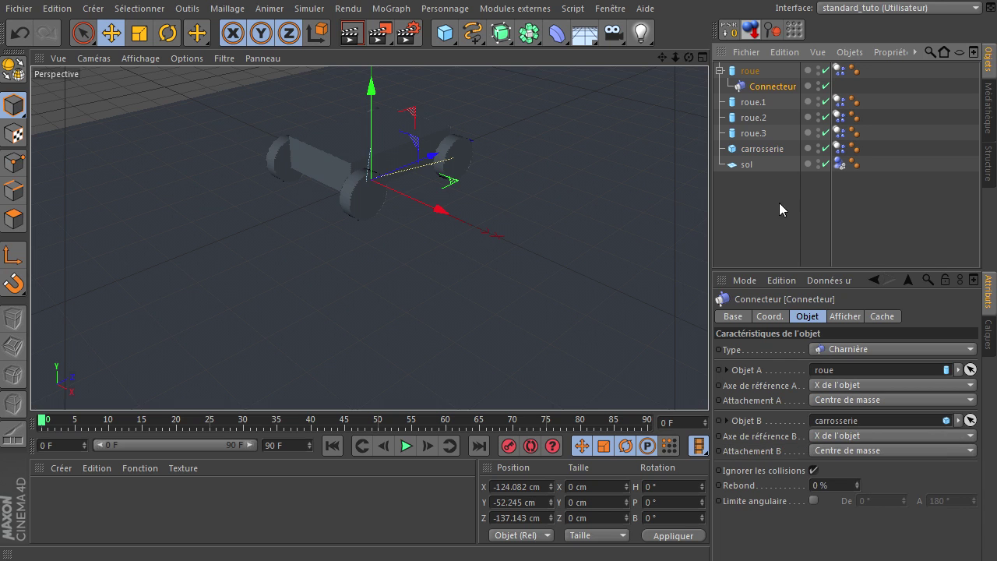
# Set the Connecteur's X, Y and Z position relative to roue to 0 cm.
pyautogui.moveTo(689, 57); pyautogui.dragTo(708, 386)
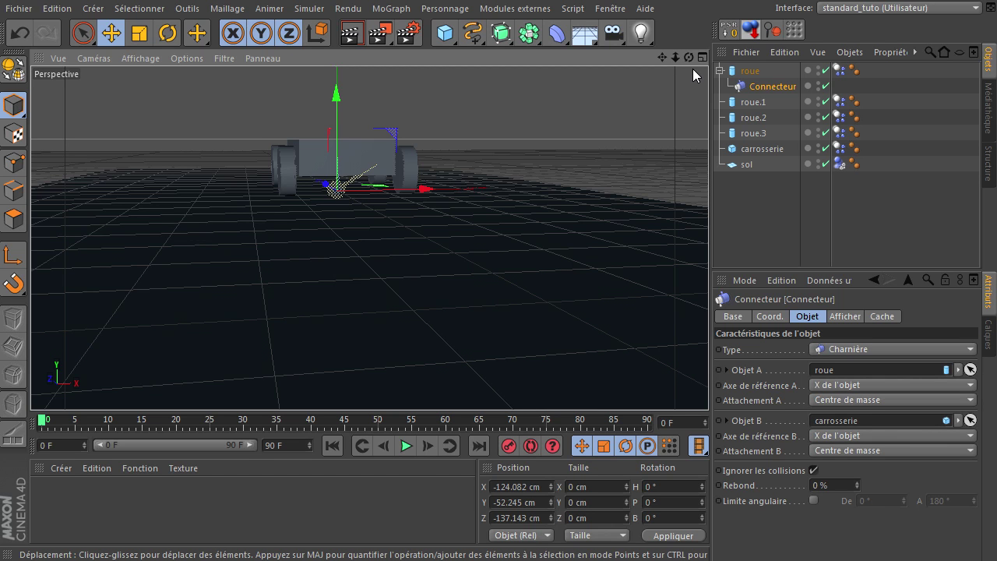
pyautogui.moveTo(689, 60)
pyautogui.mouseDown()
pyautogui.moveTo(662, 85)
pyautogui.moveTo(689, 60)
pyautogui.mouseUp()
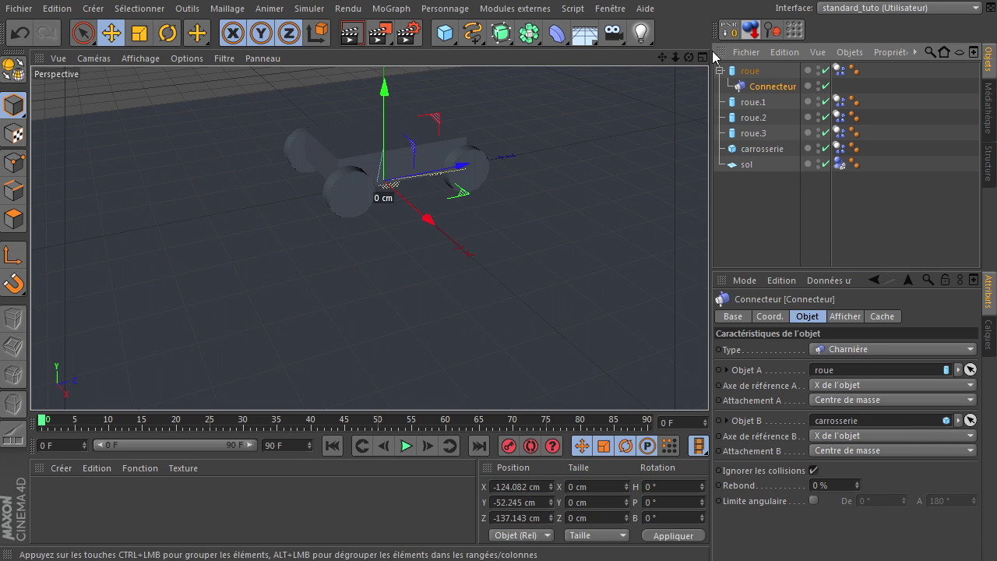
pyautogui.click(531, 486)
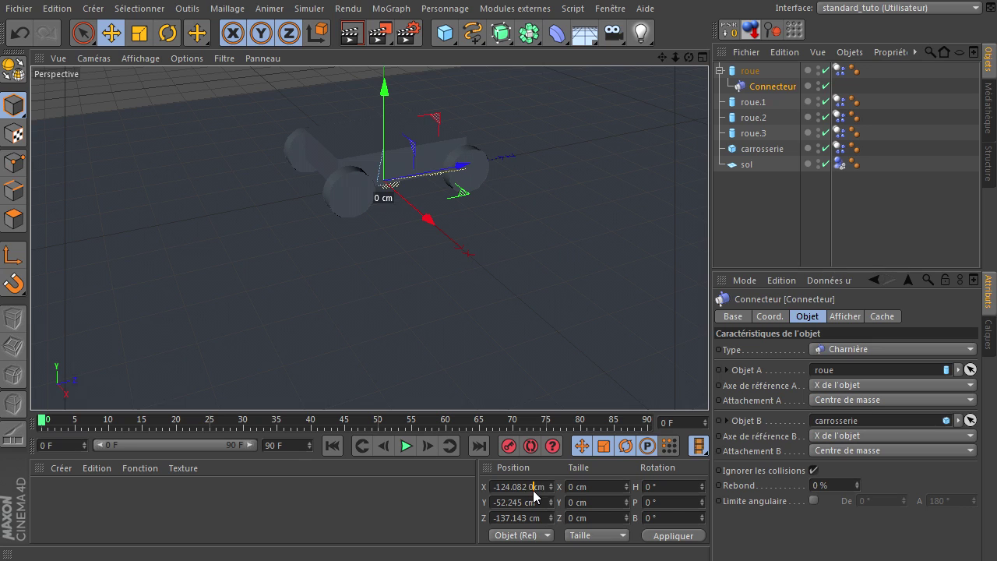
pyautogui.moveTo(538, 489); pyautogui.dragTo(449, 489)
pyautogui.write('0')
pyautogui.click(526, 503)
pyautogui.moveTo(544, 520); pyautogui.dragTo(427, 510)
pyautogui.write('0')
pyautogui.press('Return')
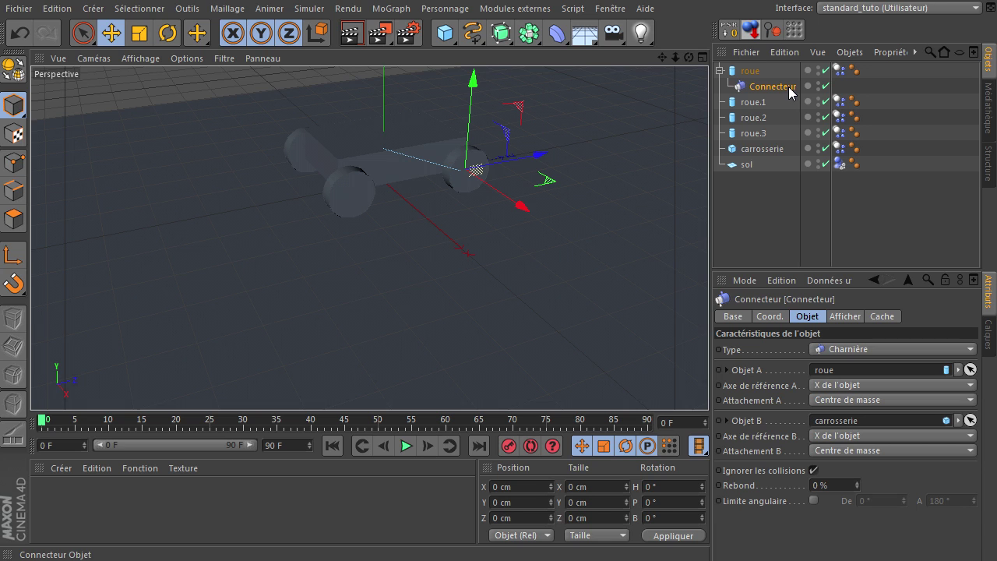
pyautogui.click(442, 10)
pyautogui.moveTo(450, 51)
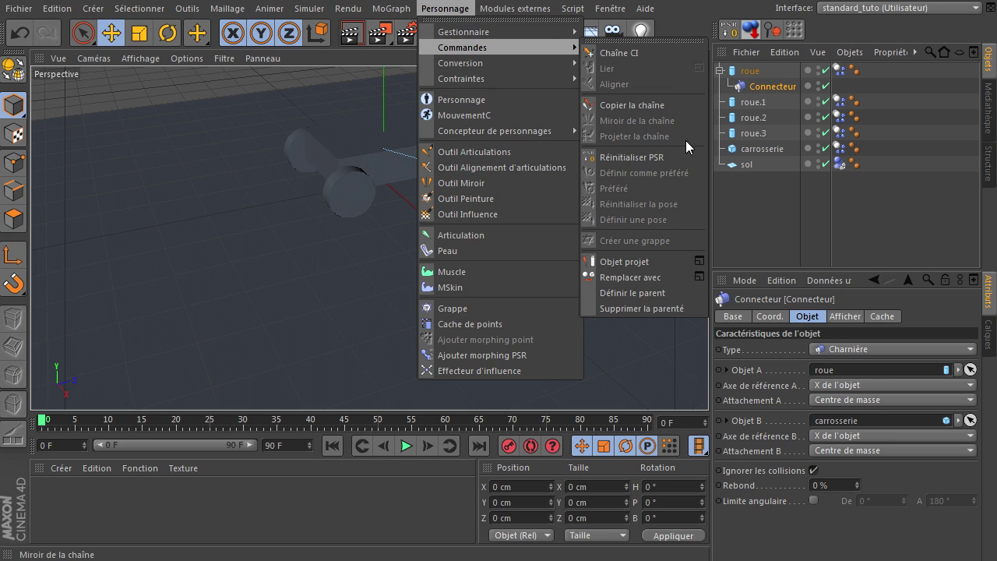
pyautogui.click(670, 27)
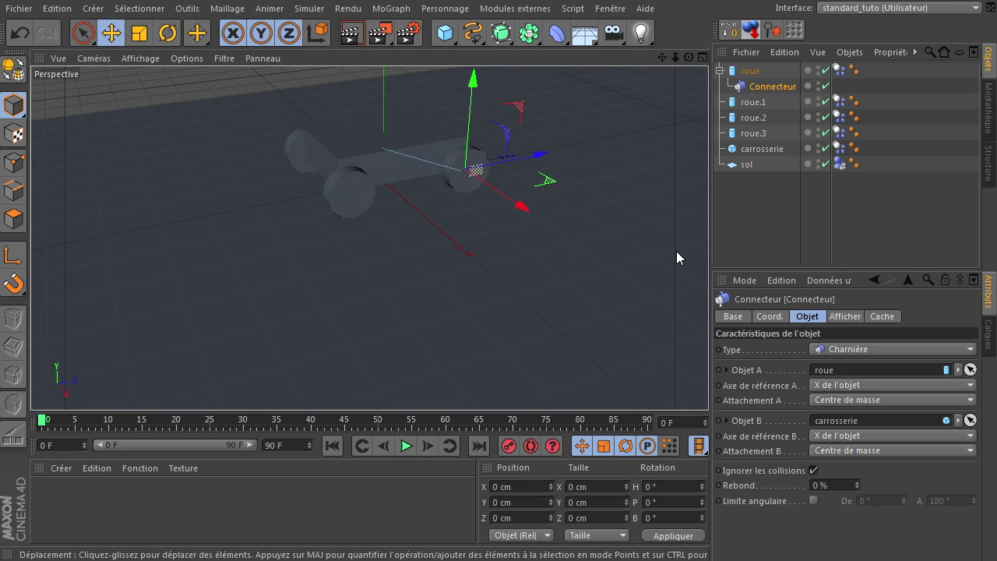
# Play the simulation and examine from several angles how the wheel with the Connecteur turns.
pyautogui.click(405, 446)
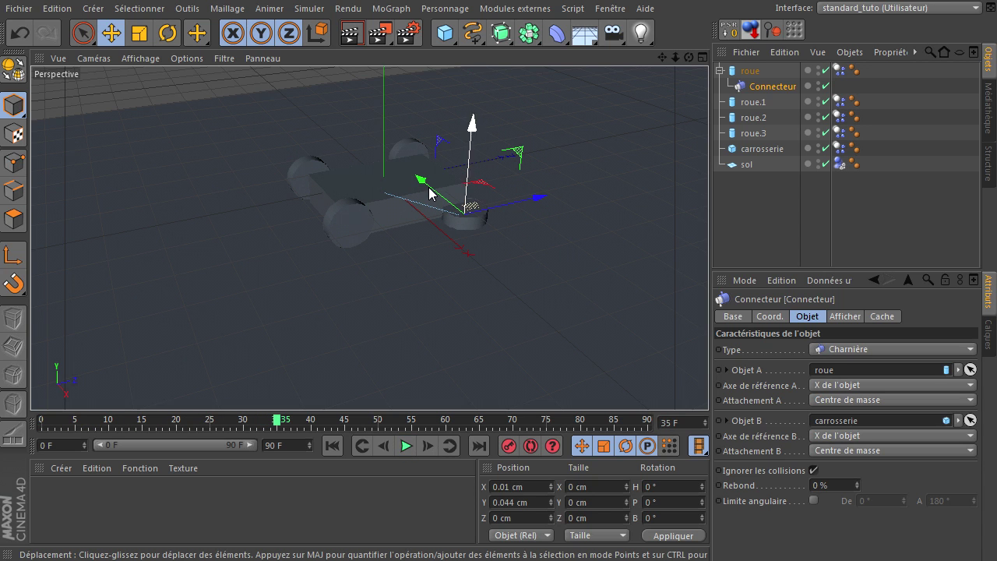
pyautogui.moveTo(690, 58); pyautogui.dragTo(709, 386)
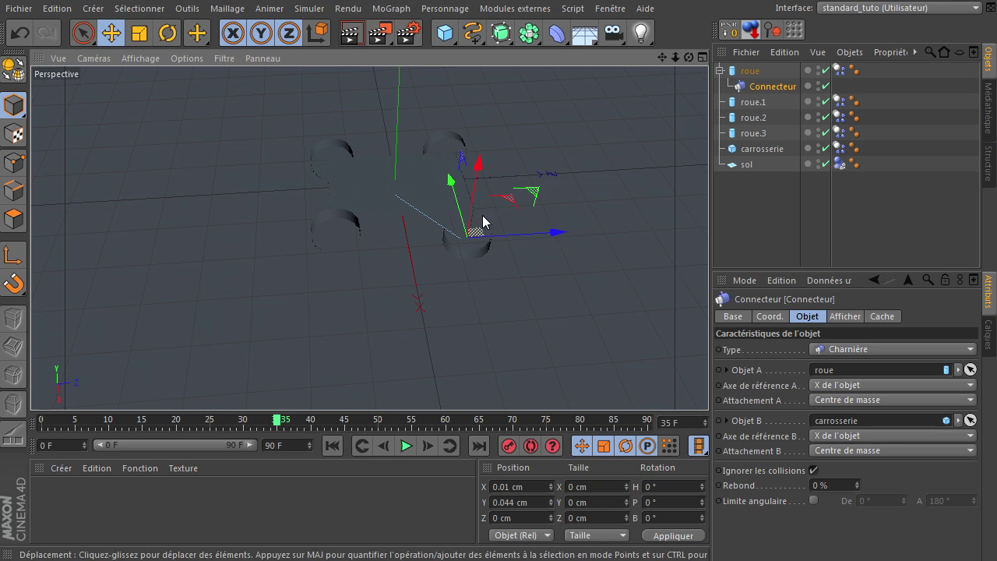
pyautogui.moveTo(689, 59); pyautogui.dragTo(706, 385)
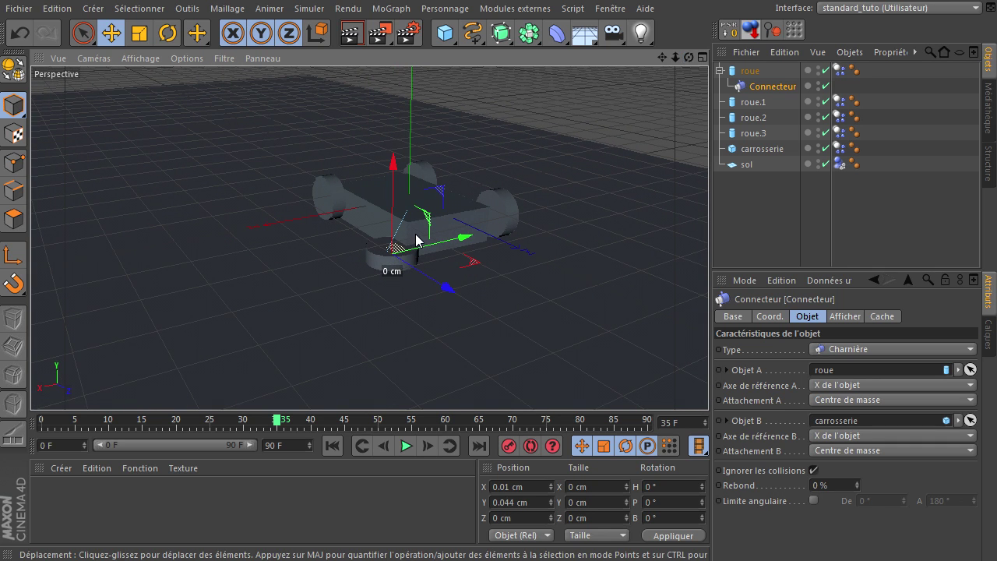
# Rewind to frame 0 and rotate the Connecteur under roue to a heading (H) of 90°.
pyautogui.click(332, 443)
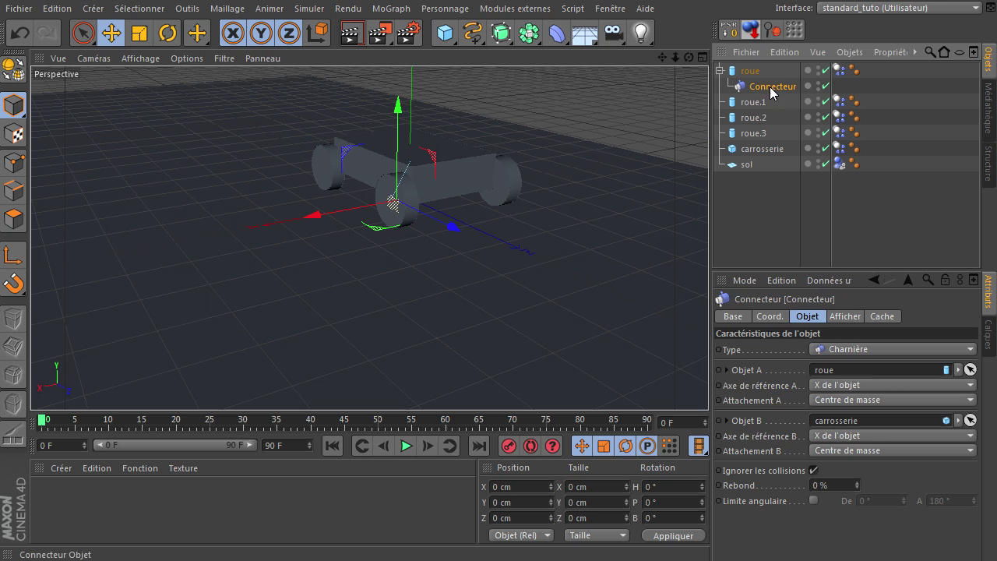
pyautogui.click(166, 32)
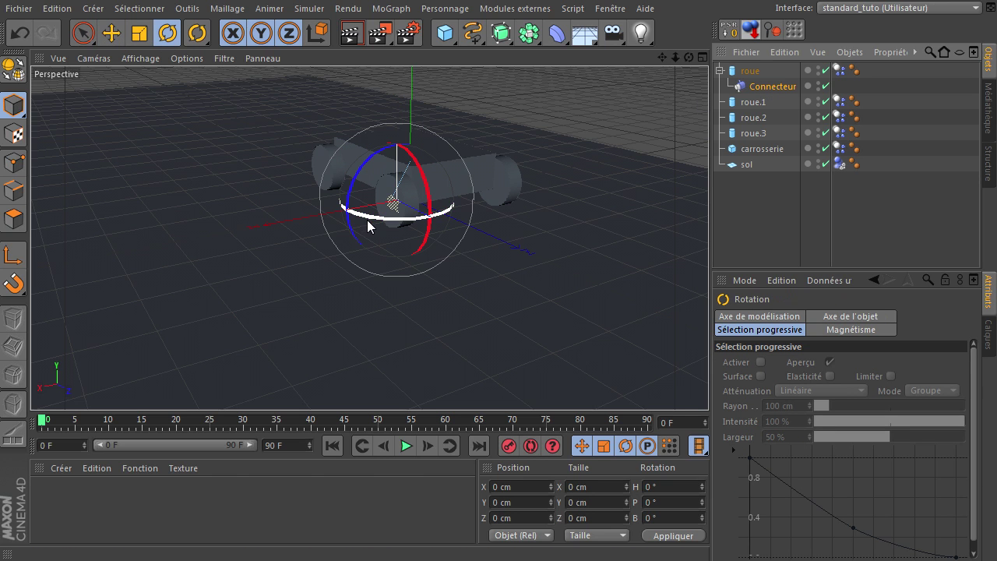
pyautogui.moveTo(379, 218); pyautogui.dragTo(433, 210)
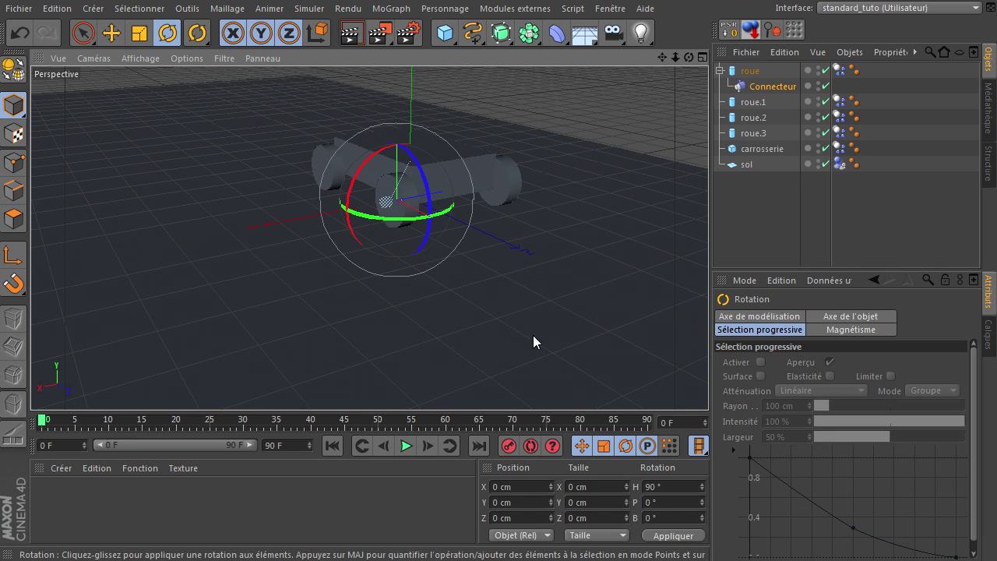
# Replay the simulation, pause it and examine the rotated hinge's effect on the wheel from above.
pyautogui.click(405, 445)
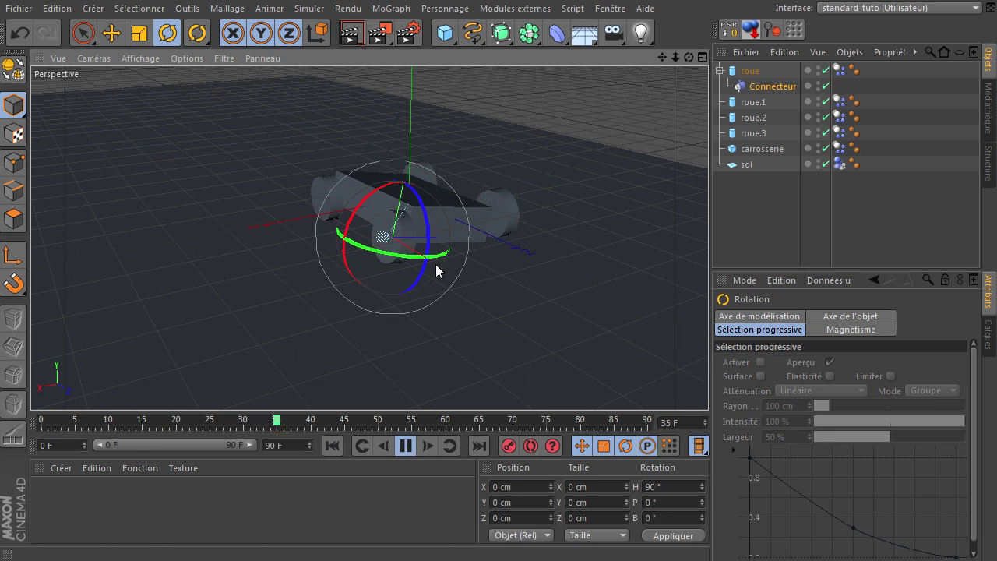
pyautogui.click(406, 444)
pyautogui.moveTo(688, 57); pyautogui.dragTo(708, 386)
pyautogui.click(781, 200)
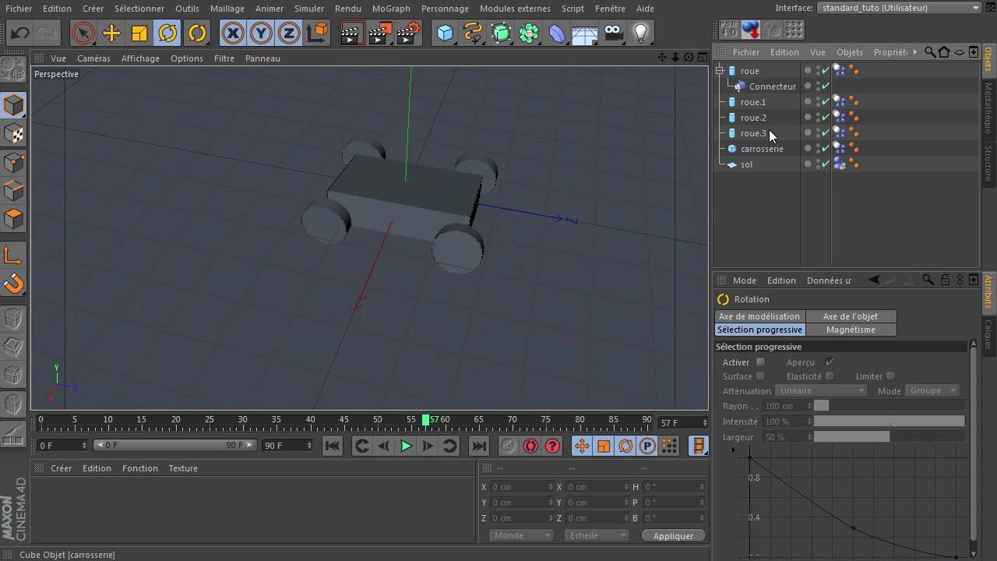
# Copy the Connecteur of roue as a child of roue.1, roue.2 and roue.3.
pyautogui.click(761, 85)
pyautogui.moveTo(688, 58); pyautogui.dragTo(708, 385)
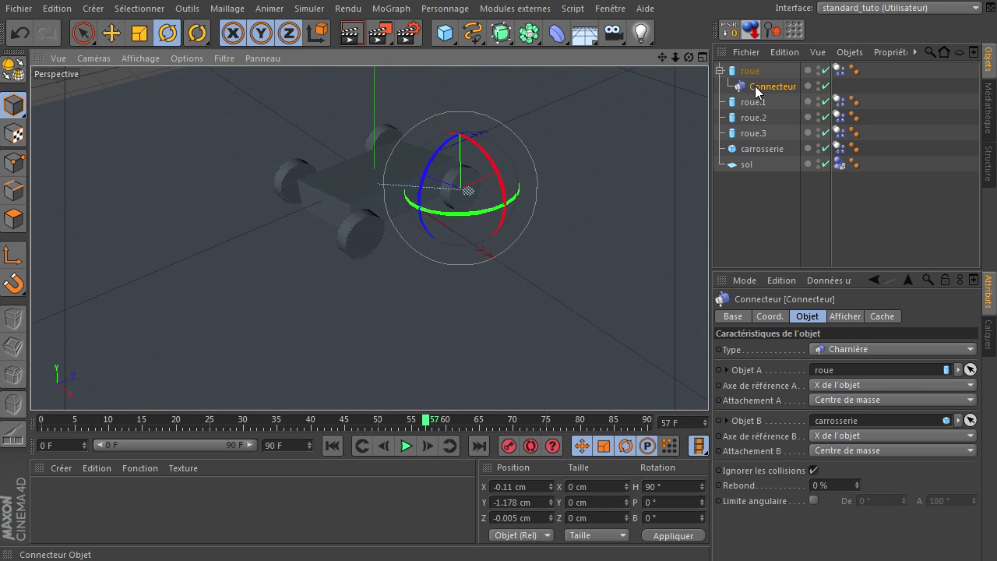
pyautogui.keyDown('ctrl'); pyautogui.moveTo(756, 96); pyautogui.dragTo(768, 163); pyautogui.keyUp('ctrl')
# At frame 0, assign roue.1, roue.2 and roue.3 as Objet A of the Connecteur under each respective wheel.
pyautogui.click(775, 117)
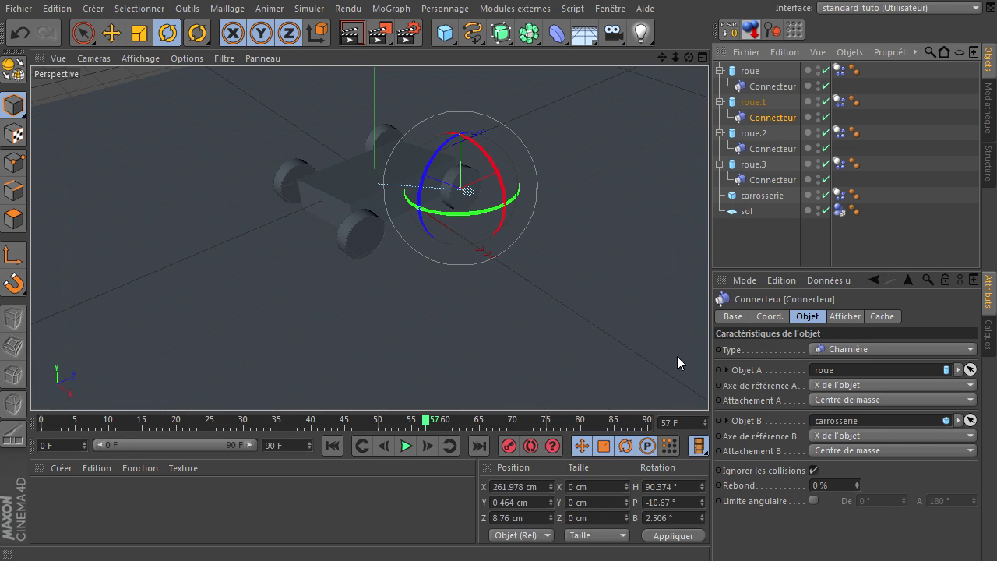
pyautogui.moveTo(688, 58); pyautogui.dragTo(661, 137)
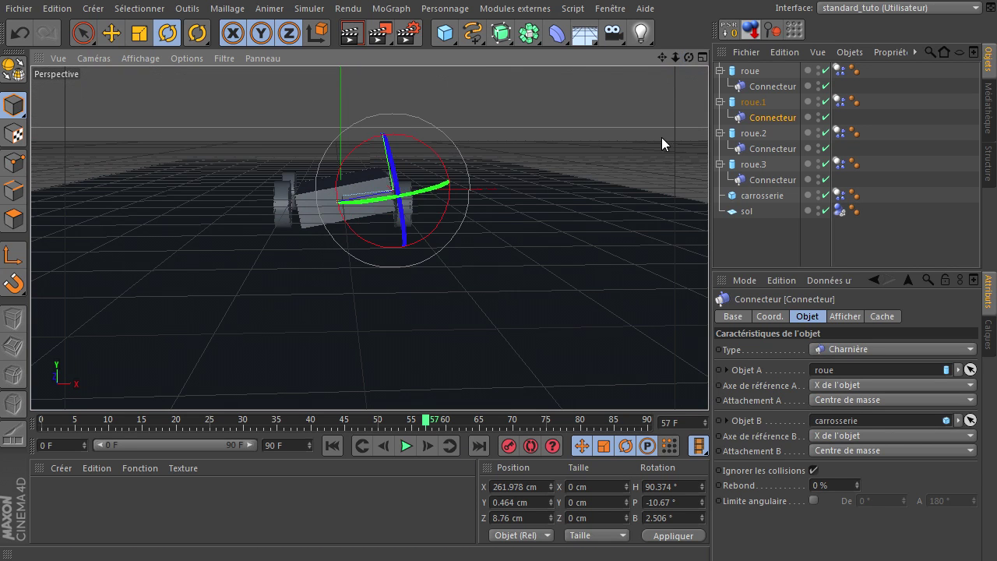
pyautogui.click(341, 452)
pyautogui.moveTo(690, 60); pyautogui.dragTo(748, 366)
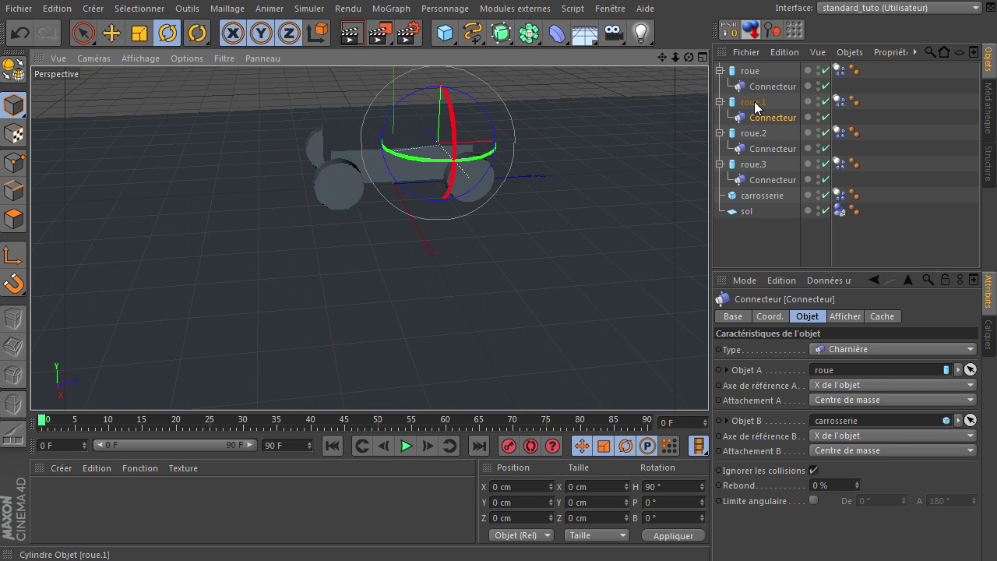
pyautogui.moveTo(760, 109); pyautogui.dragTo(896, 376)
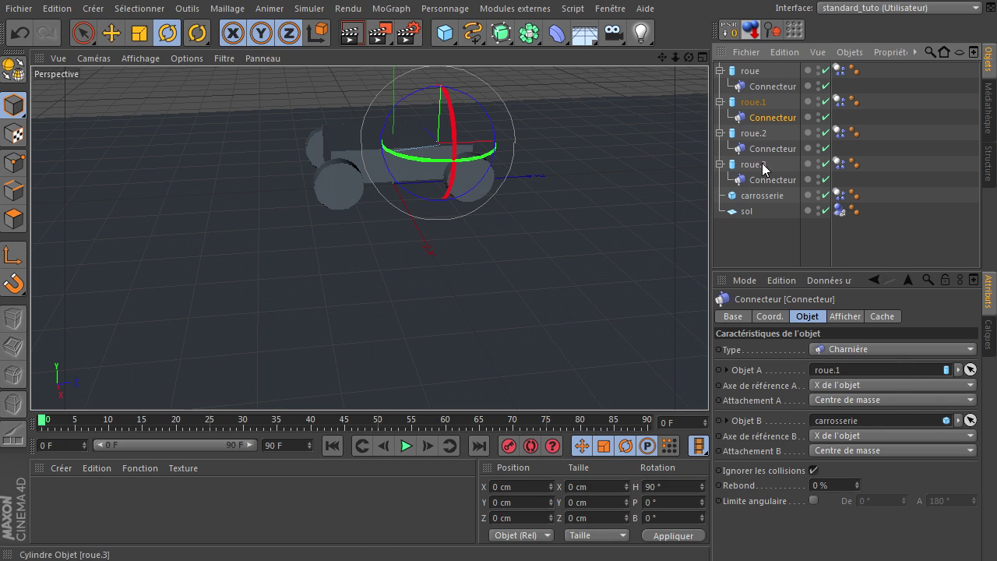
pyautogui.click(784, 149)
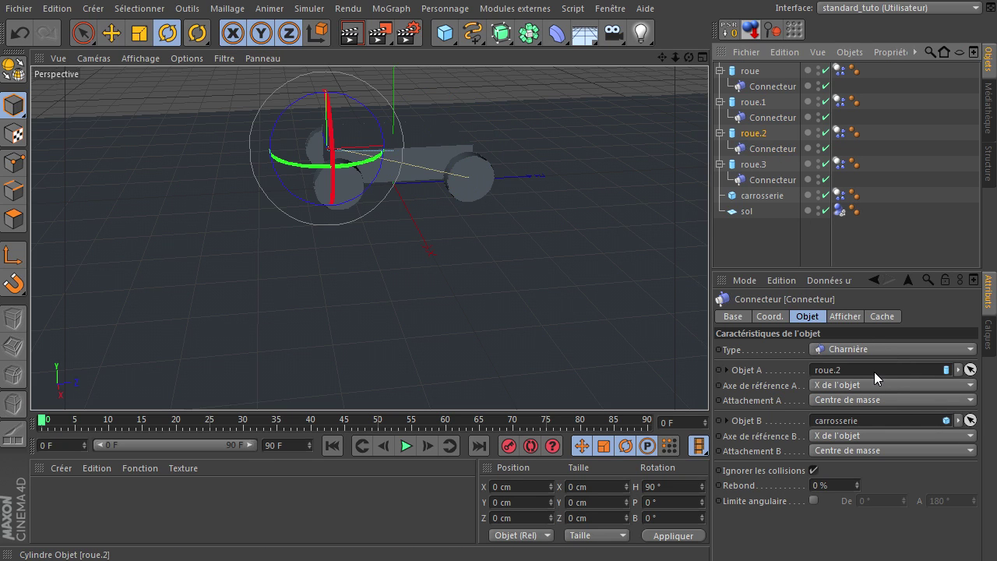
pyautogui.click(765, 180)
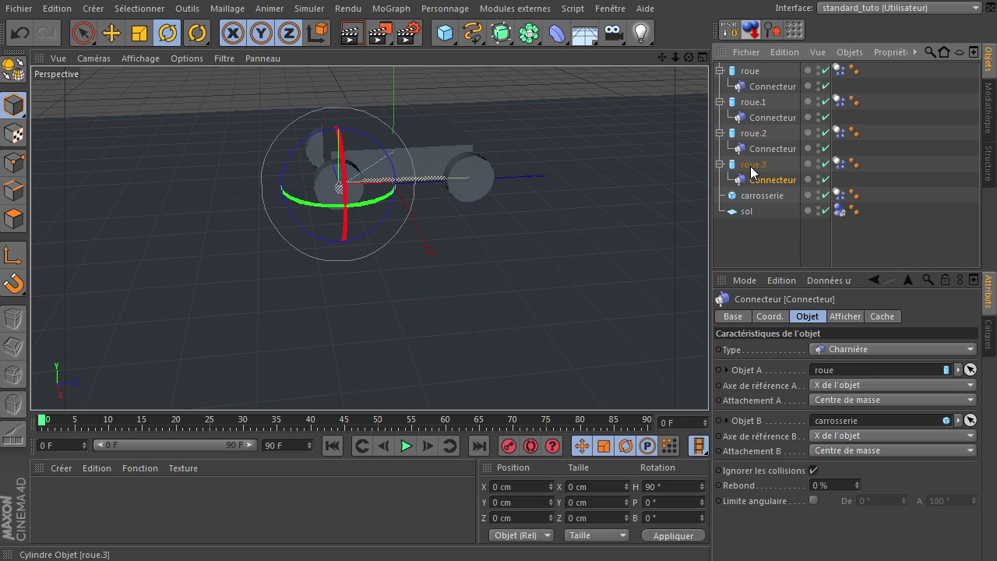
pyautogui.moveTo(831, 351); pyautogui.dragTo(851, 371)
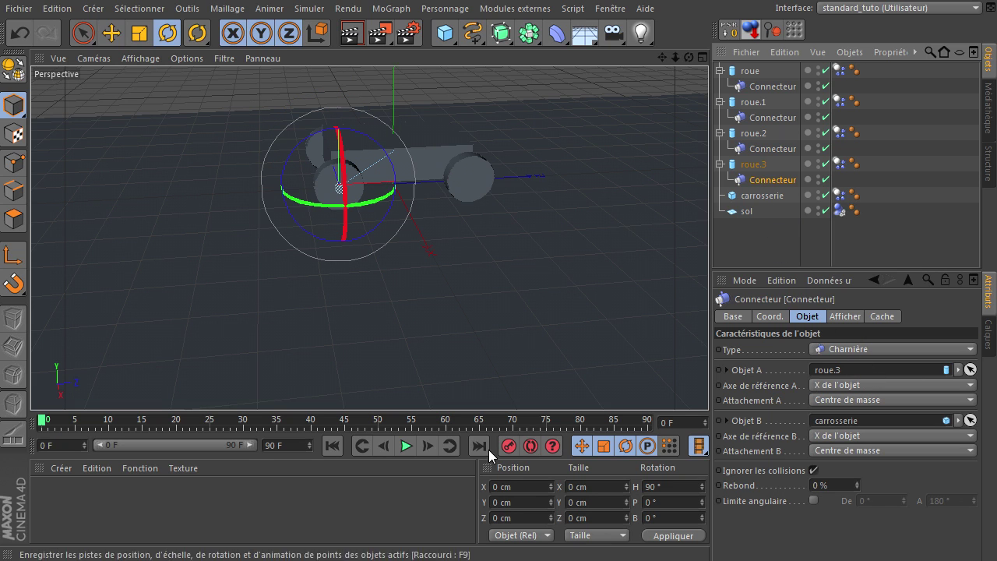
# Play the simulation with all four wheels connected, view the car from different sides and pause.
pyautogui.moveTo(690, 59); pyautogui.dragTo(630, 166)
pyautogui.click(623, 183)
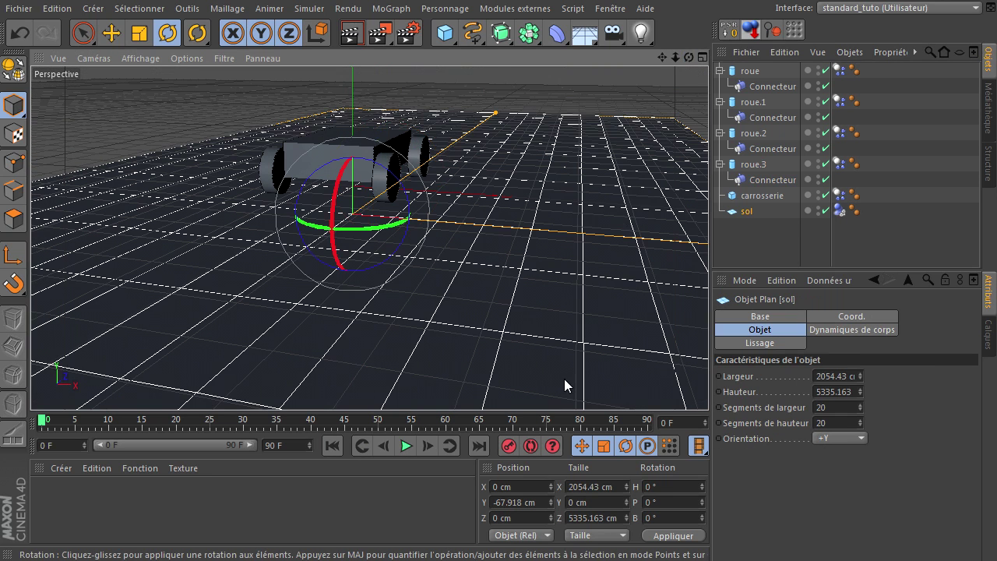
pyautogui.click(406, 446)
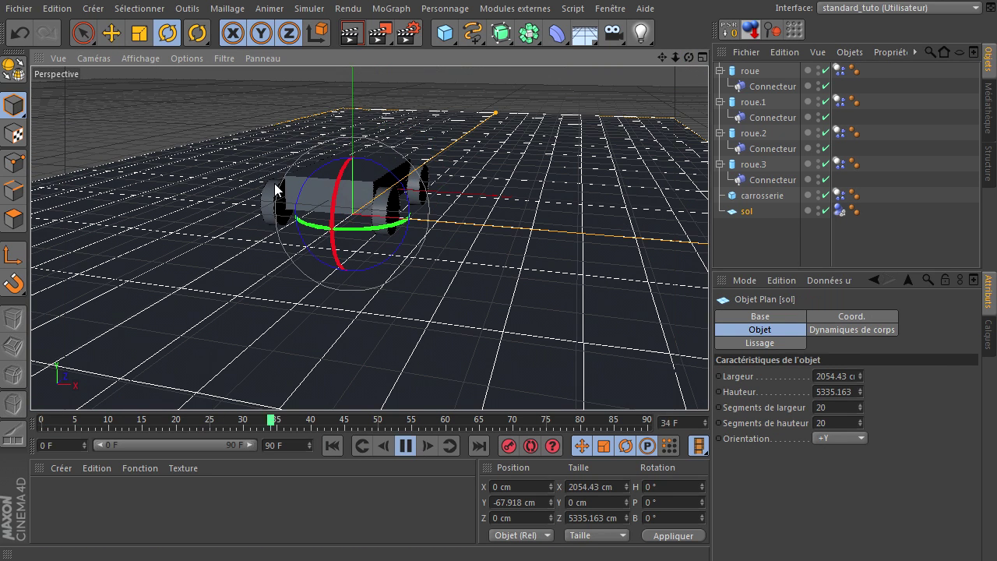
pyautogui.moveTo(690, 56); pyautogui.dragTo(688, 210)
pyautogui.click(405, 446)
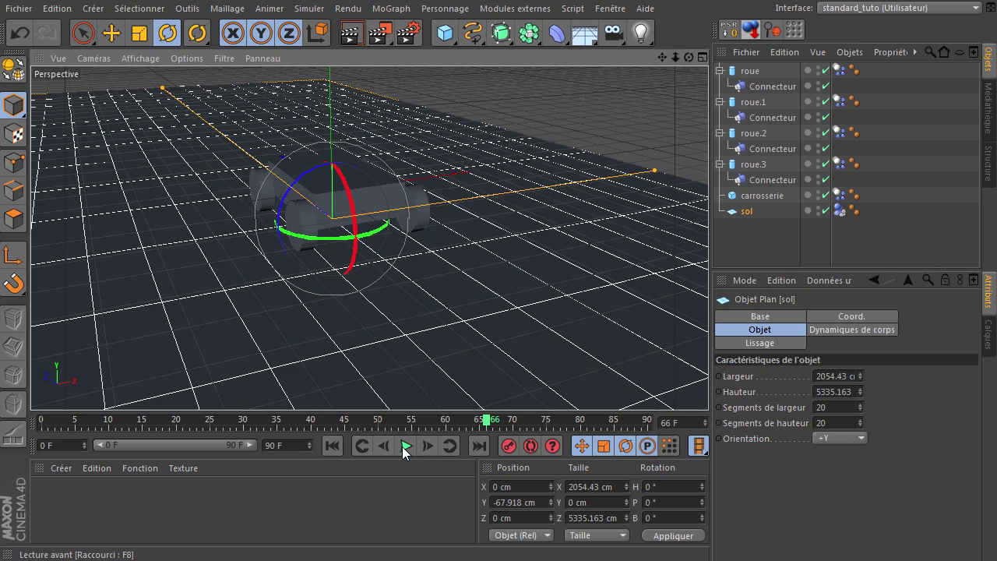
# Set the timeline's end to 500 F and extend the preview range to 500 F.
pyautogui.doubleClick(291, 438)
pyautogui.write('5000')
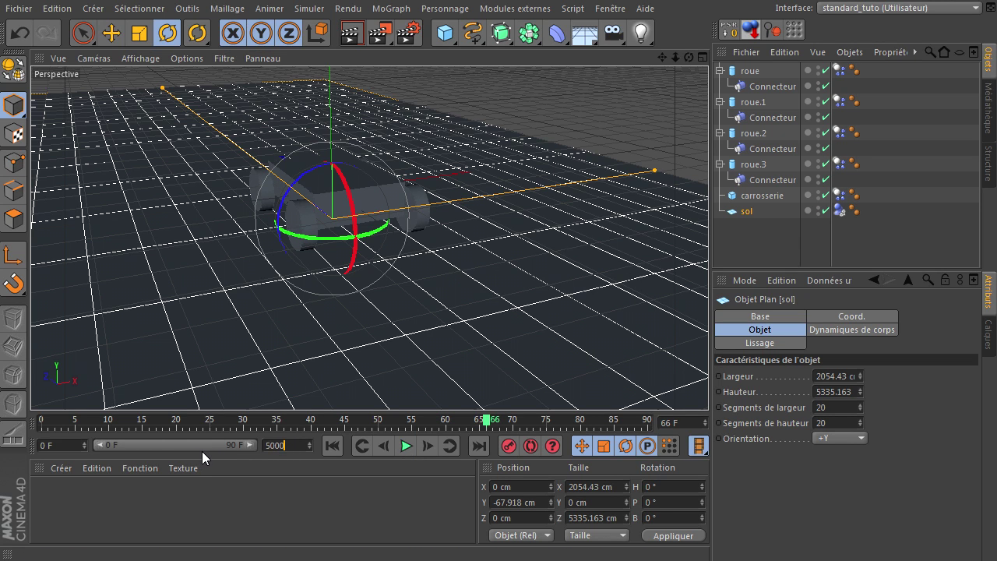
pyautogui.press('BackSpace')
pyautogui.press('Return')
pyautogui.moveTo(141, 448); pyautogui.dragTo(292, 462)
# Replay the simulation from frame 0 over the longer timeline, examine the car from the side, and rewind.
pyautogui.click(332, 445)
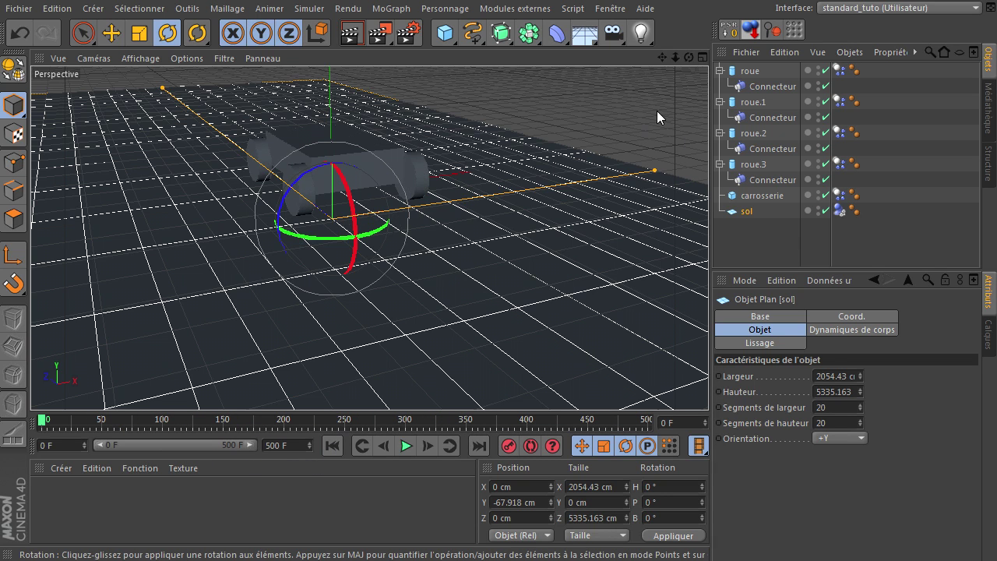
pyautogui.click(658, 149)
pyautogui.click(405, 445)
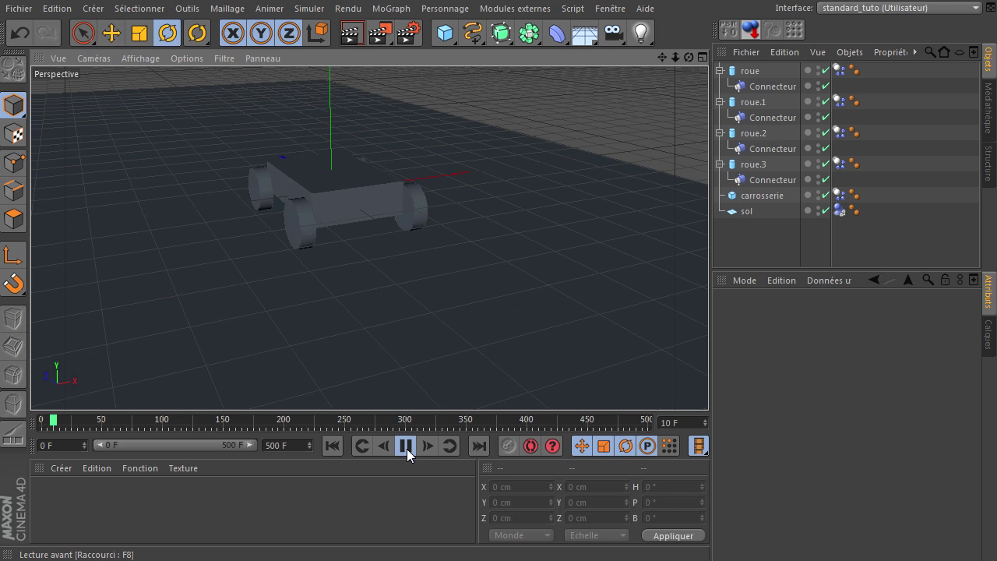
pyautogui.moveTo(690, 58); pyautogui.dragTo(708, 385)
pyautogui.click(397, 447)
pyautogui.click(333, 446)
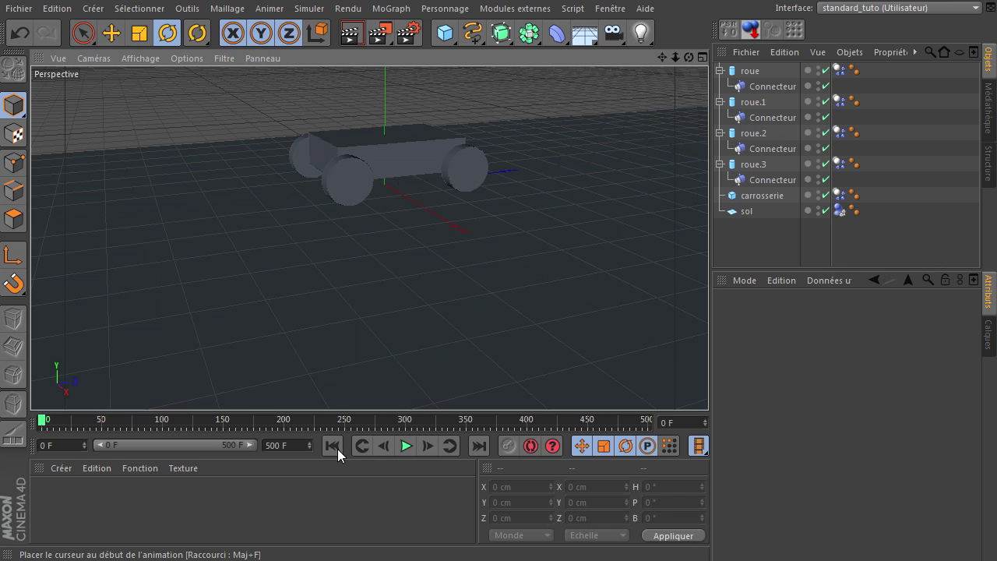
# Collapse the hierarchies of roue, roue.1, roue.2 and roue.3.
pyautogui.click(720, 71)
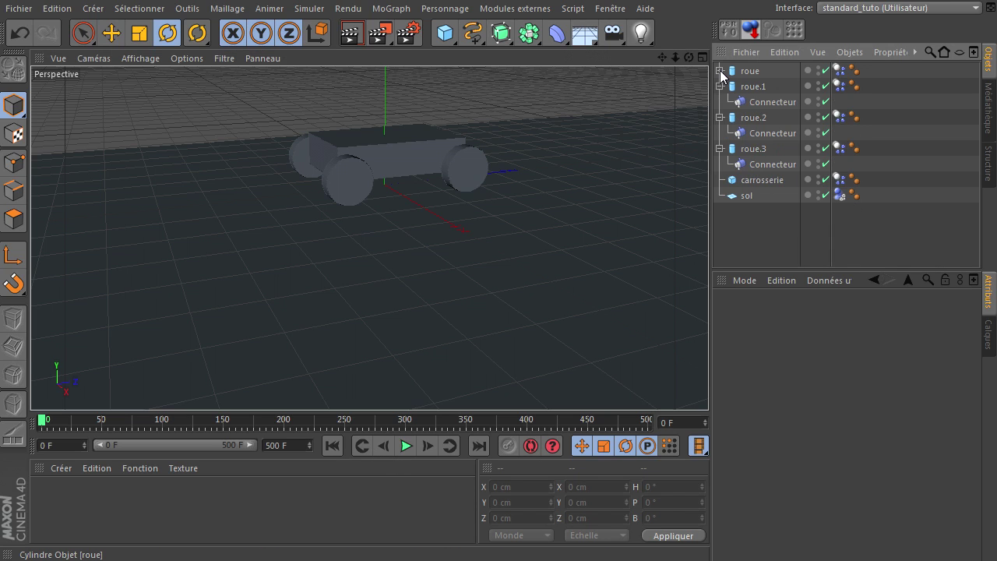
pyautogui.click(720, 86)
pyautogui.click(720, 102)
pyautogui.click(720, 118)
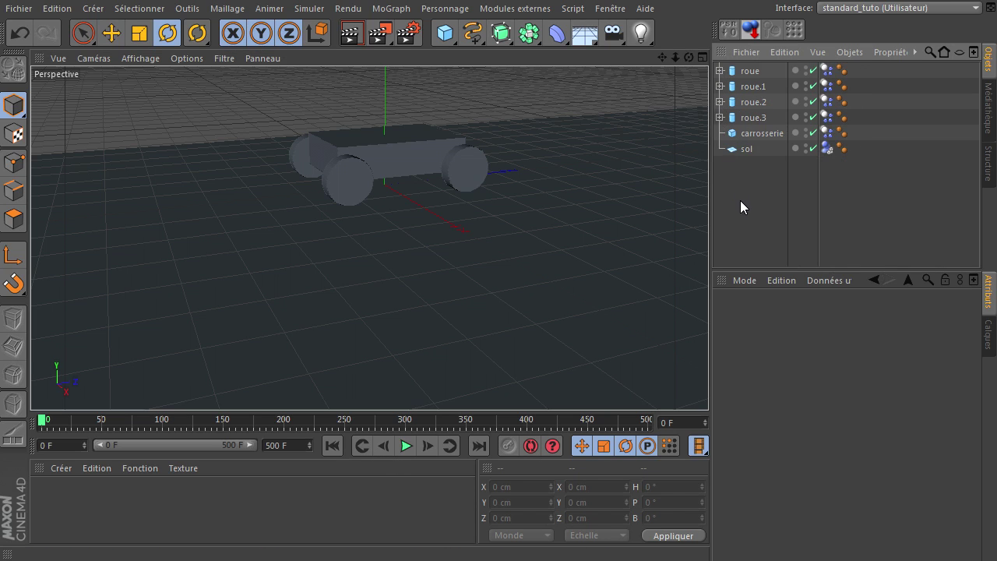
# Add a Moteur dynamics object to the scene and switch to the Pinceau de sélection tool.
pyautogui.click(315, 12)
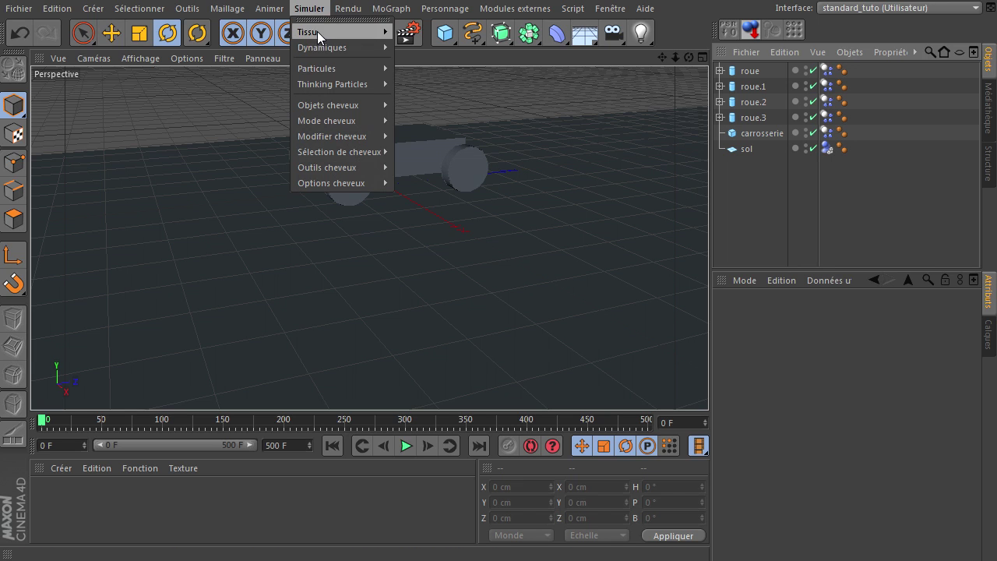
pyautogui.moveTo(315, 46)
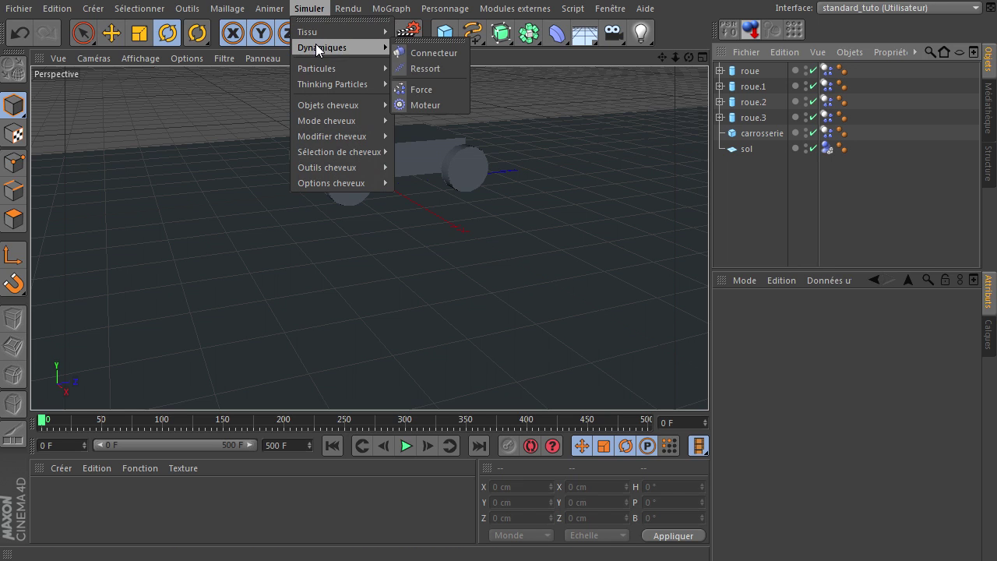
pyautogui.click(437, 107)
pyautogui.moveTo(688, 58); pyautogui.dragTo(708, 386)
pyautogui.moveTo(689, 58); pyautogui.dragTo(708, 386)
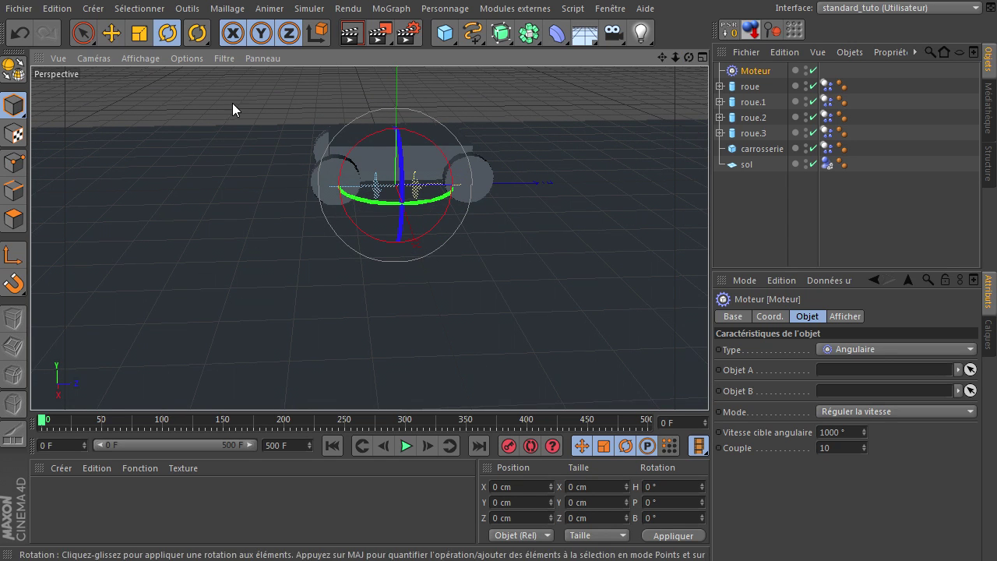
pyautogui.click(83, 32)
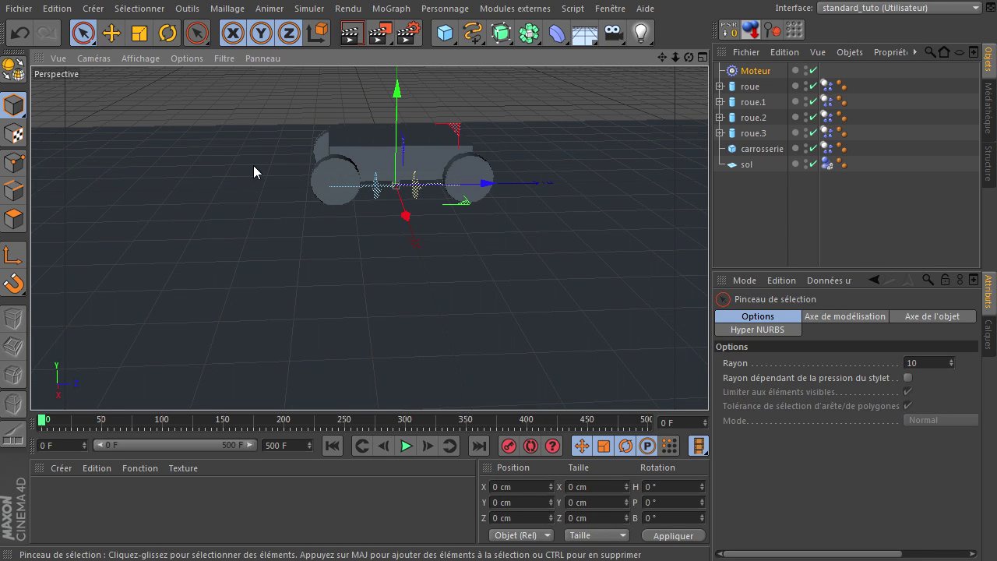
# Rotate the Moteur object to a heading of -90° and deselect it.
pyautogui.click(168, 33)
pyautogui.moveTo(436, 195); pyautogui.dragTo(345, 194)
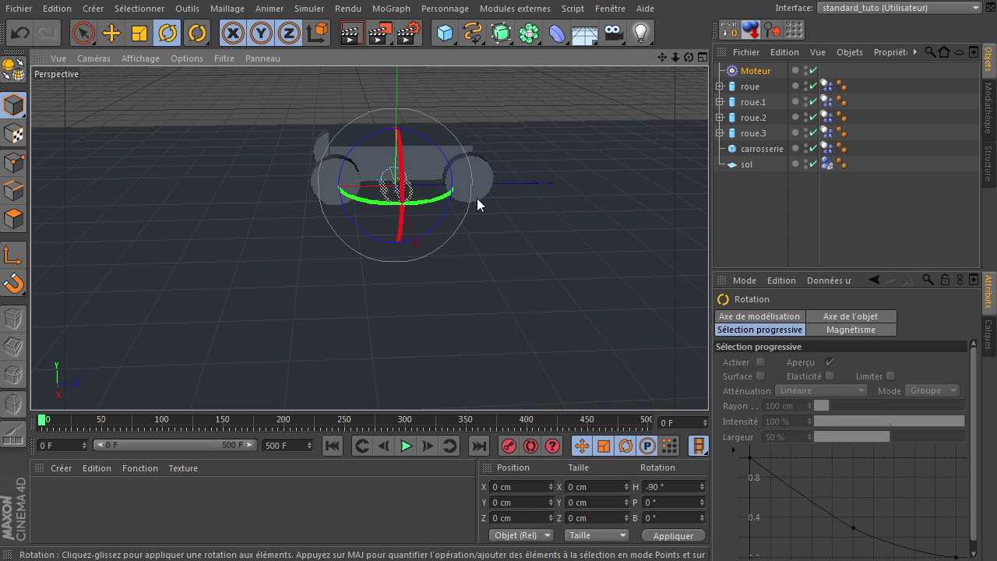
pyautogui.click(733, 211)
pyautogui.moveTo(690, 60); pyautogui.dragTo(708, 386)
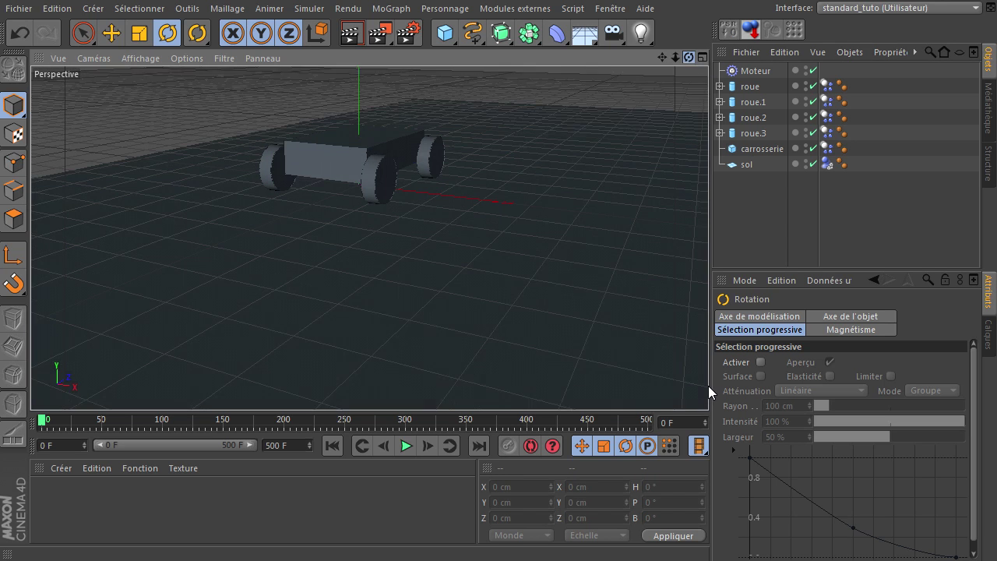
# Assign roue as Objet A and carrosserie as Objet B of the Moteur, keeping the Angulaire type.
pyautogui.click(743, 74)
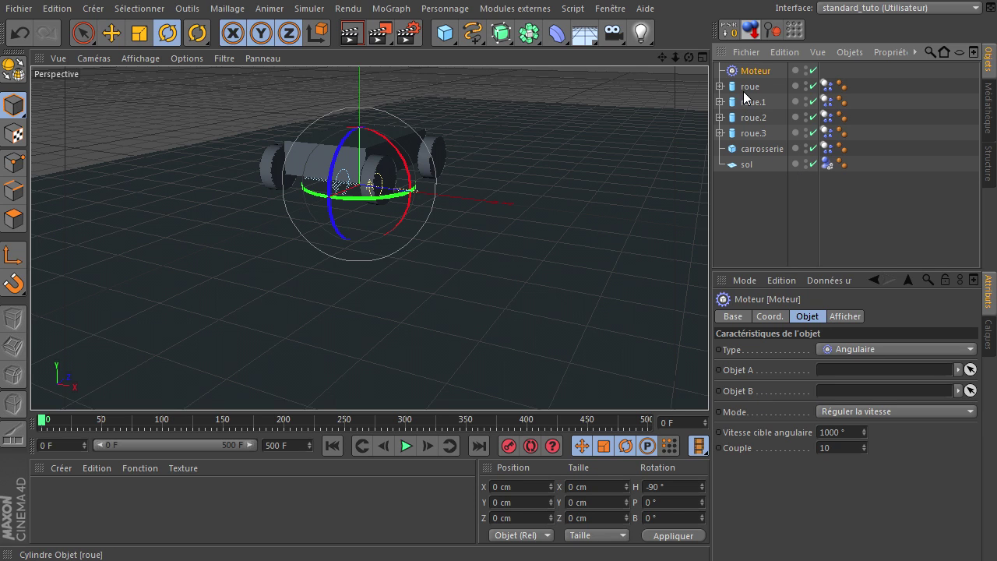
pyautogui.moveTo(746, 93); pyautogui.dragTo(842, 366)
pyautogui.moveTo(751, 149); pyautogui.dragTo(846, 406)
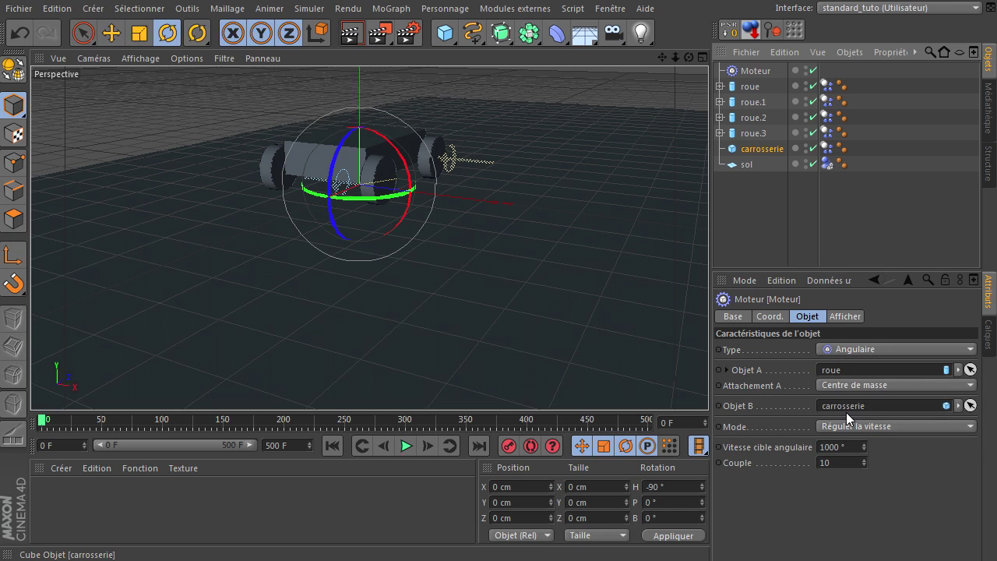
pyautogui.click(741, 218)
# Play the simulation with the single motor, watch how the car moves, and rewind to frame 0.
pyautogui.moveTo(689, 57); pyautogui.dragTo(712, 385)
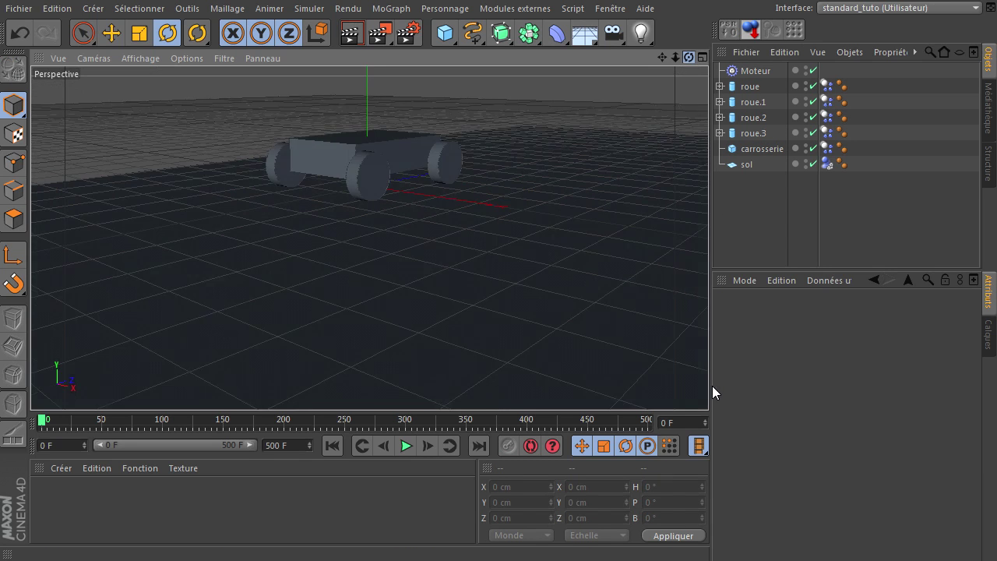
pyautogui.click(405, 445)
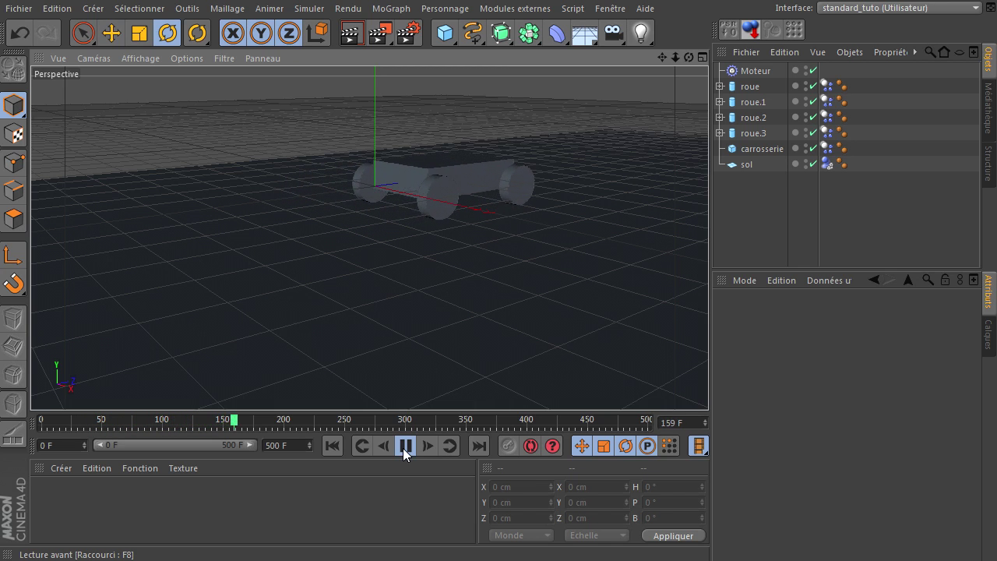
pyautogui.click(403, 448)
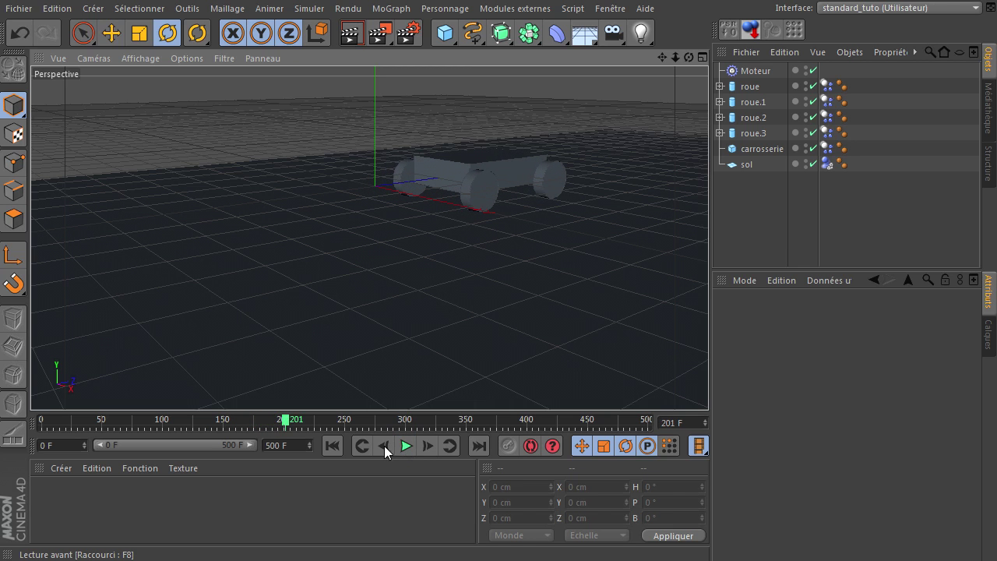
pyautogui.click(334, 445)
# Select roue with the Déplacement tool and switch the viewport display to Lignes cachées.
pyautogui.click(751, 88)
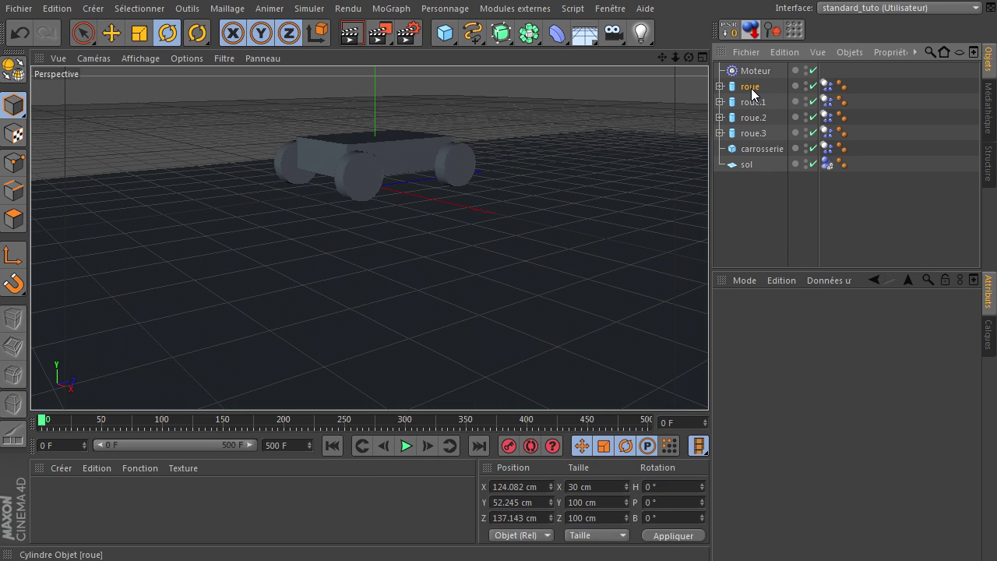
pyautogui.click(111, 33)
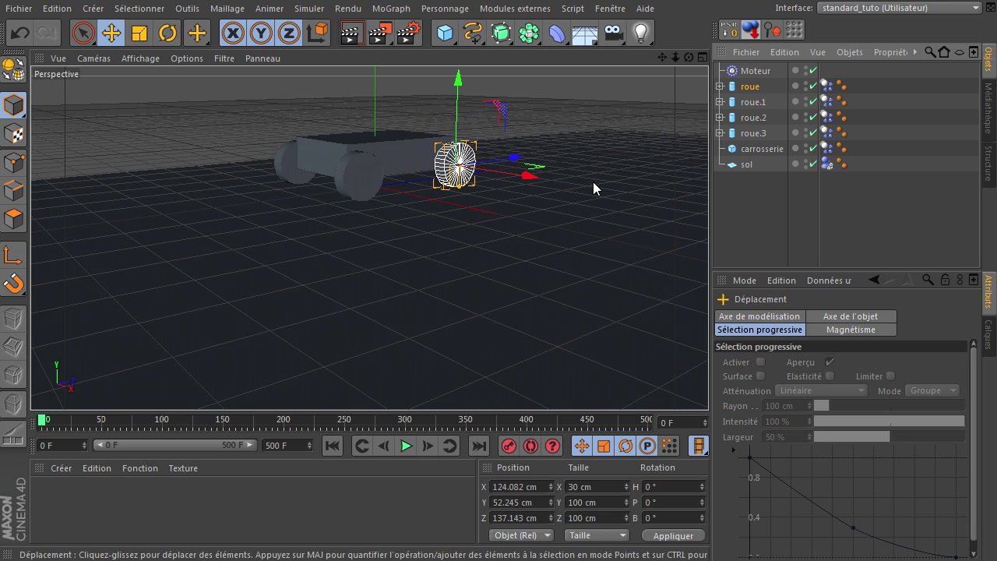
pyautogui.click(139, 59)
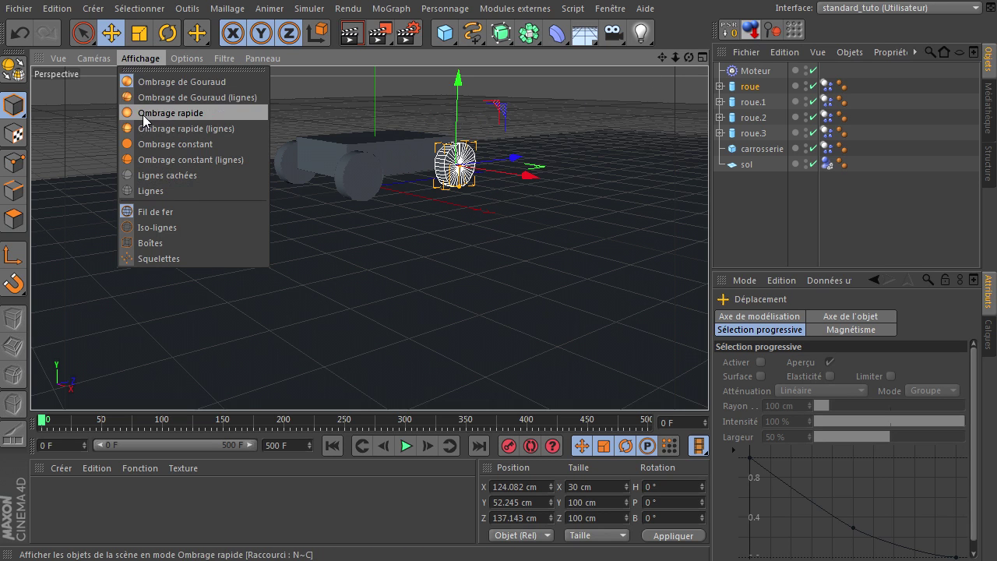
pyautogui.click(170, 178)
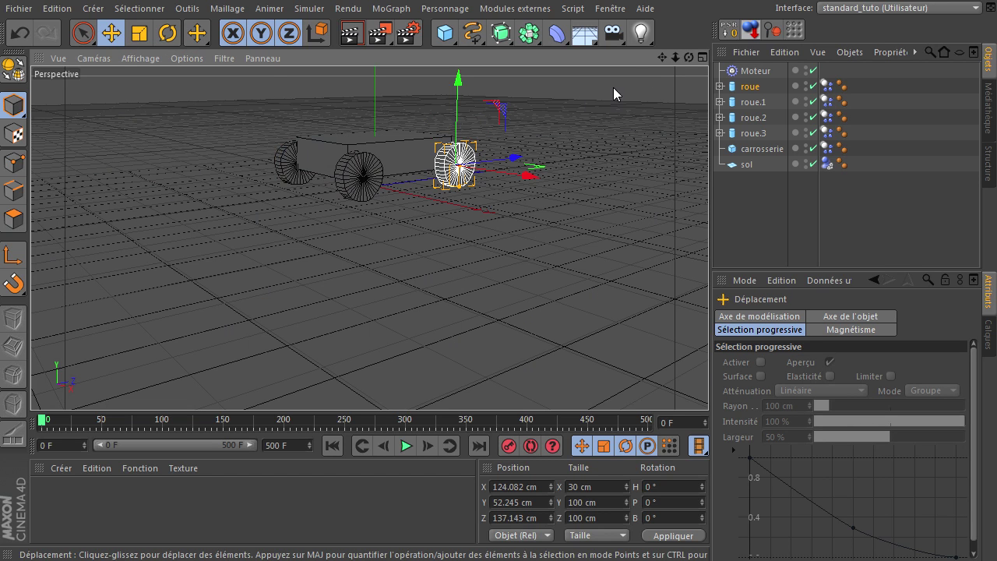
pyautogui.moveTo(663, 58); pyautogui.dragTo(708, 385)
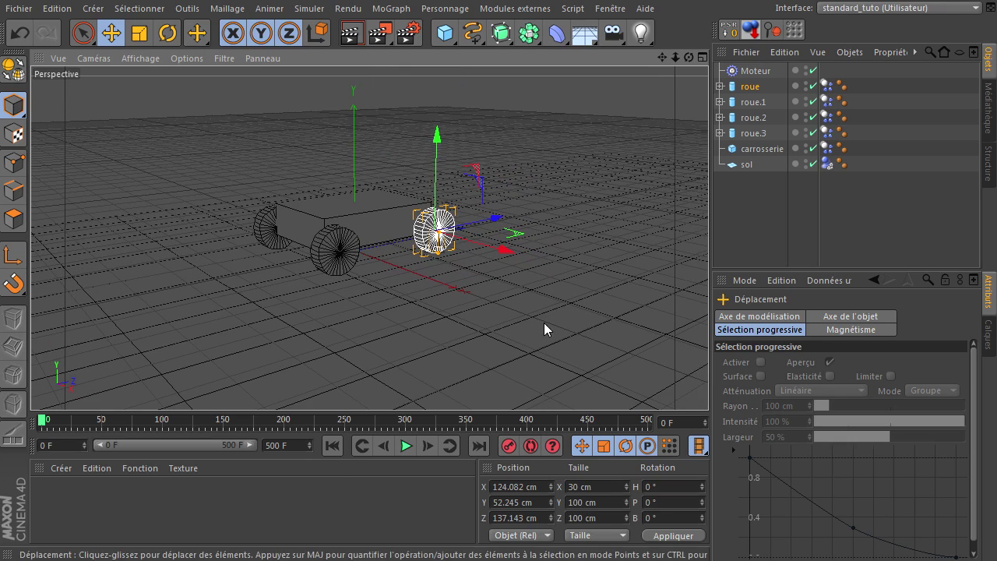
# Replay the simulation in hidden-line display to examine how the motorised wheel turns, and rewind to the start.
pyautogui.click(406, 446)
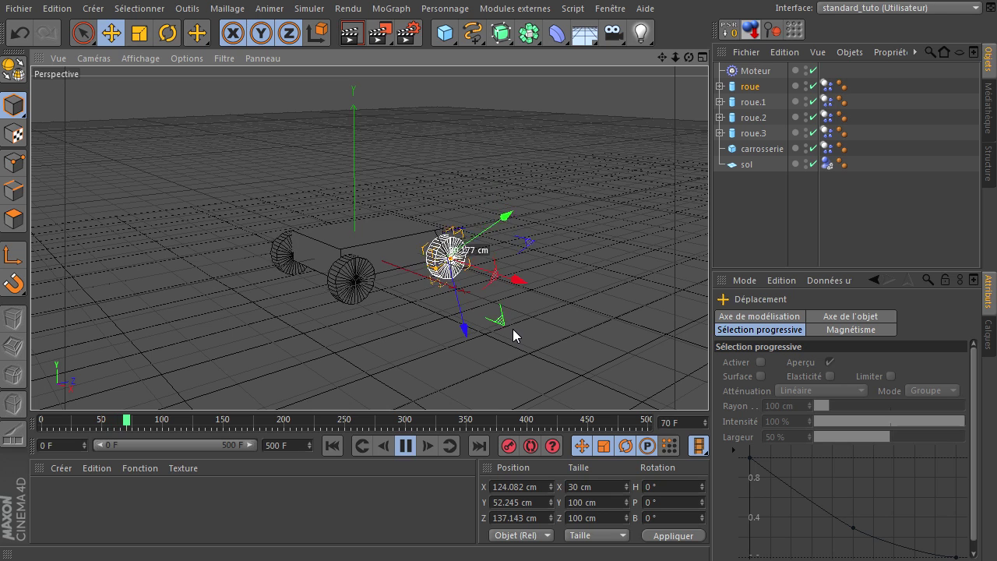
pyautogui.click(406, 445)
pyautogui.click(327, 444)
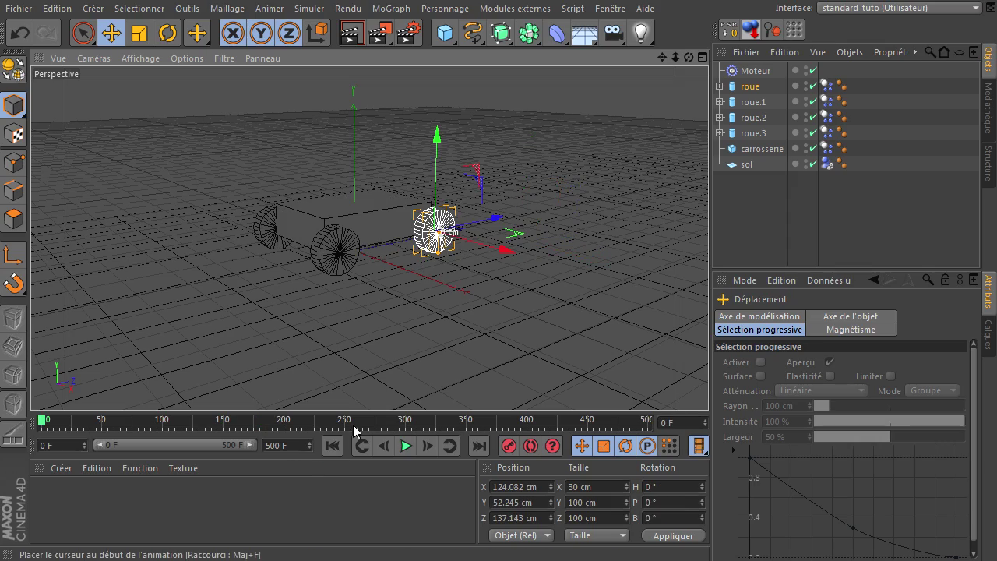
# Duplicate the Moteur object and assign roue.1 as Objet A of the copy.
pyautogui.moveTo(689, 57); pyautogui.dragTo(708, 385)
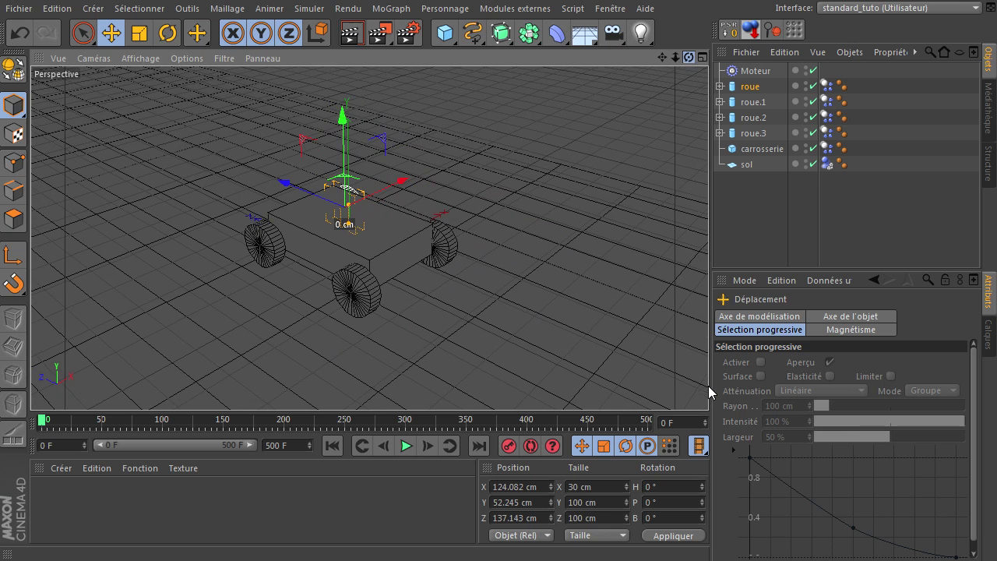
pyautogui.click(751, 117)
pyautogui.click(754, 101)
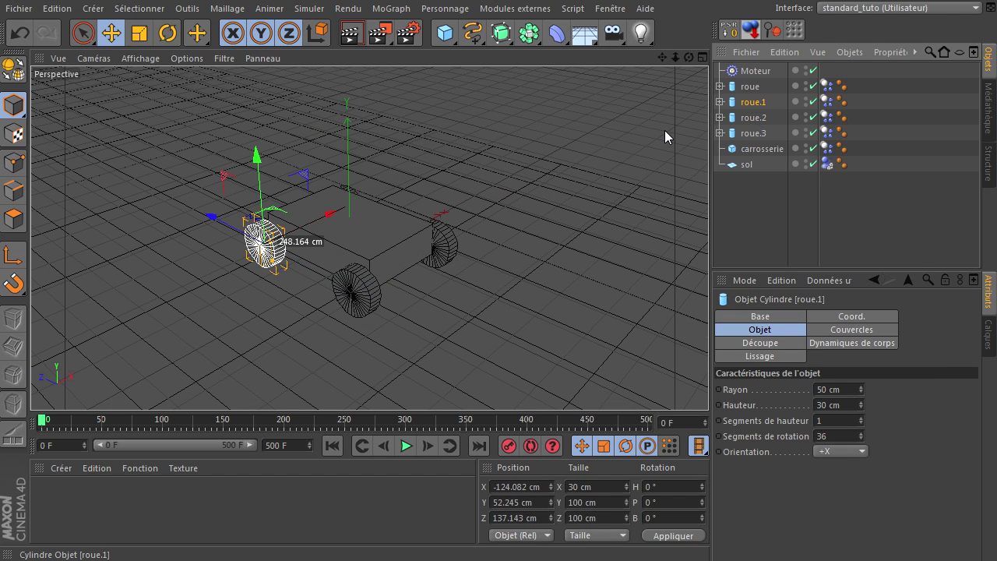
pyautogui.click(755, 72)
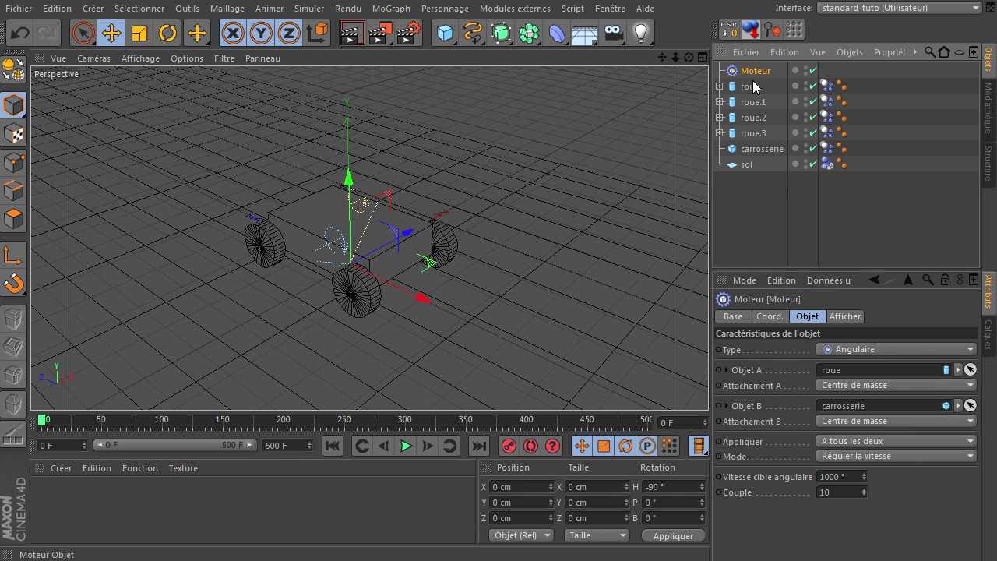
pyautogui.keyDown('ctrl'); pyautogui.moveTo(755, 71); pyautogui.dragTo(753, 80); pyautogui.keyUp('ctrl')
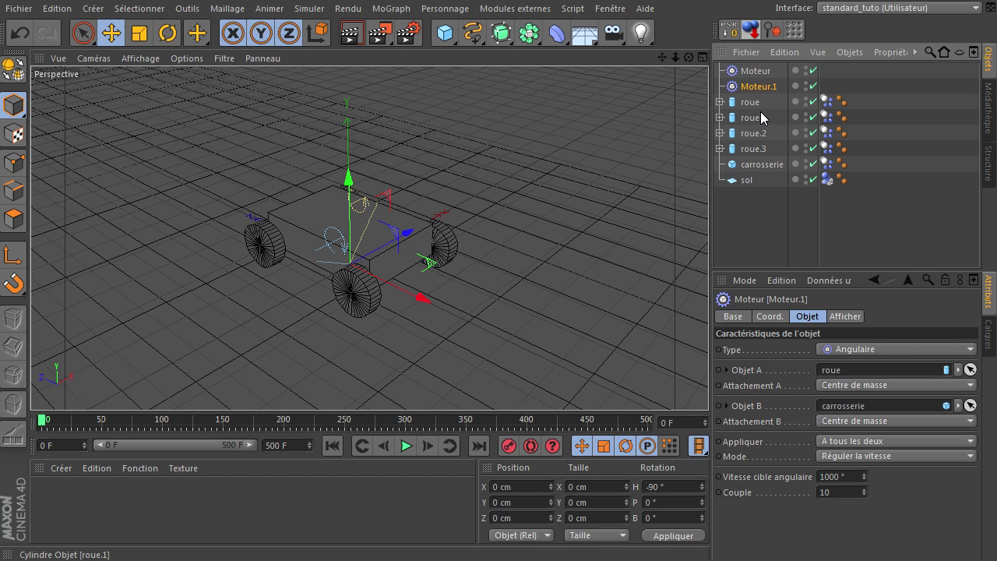
pyautogui.moveTo(753, 118); pyautogui.dragTo(890, 348)
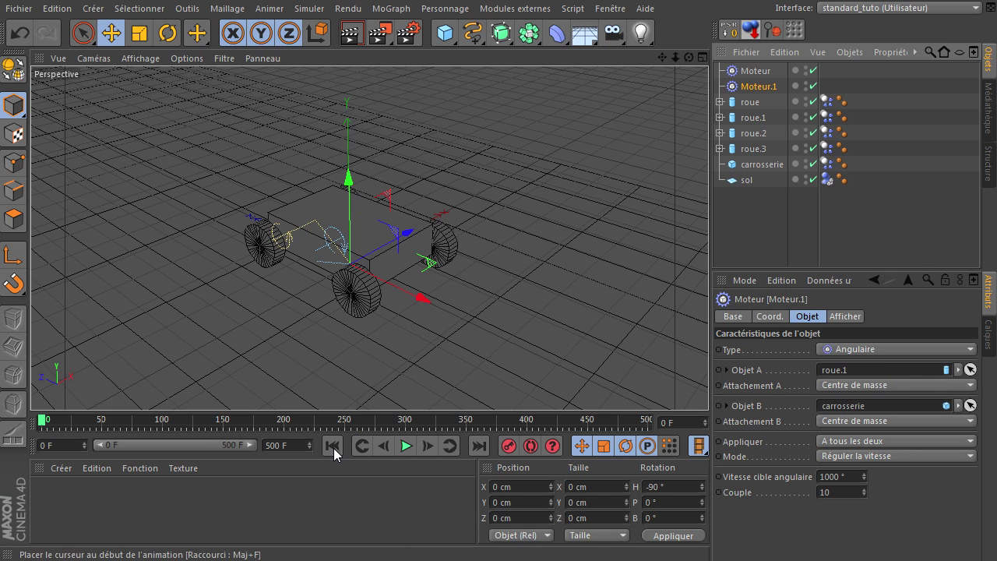
# Play the simulation with both motors driving the car and rewind to frame 0.
pyautogui.click(404, 445)
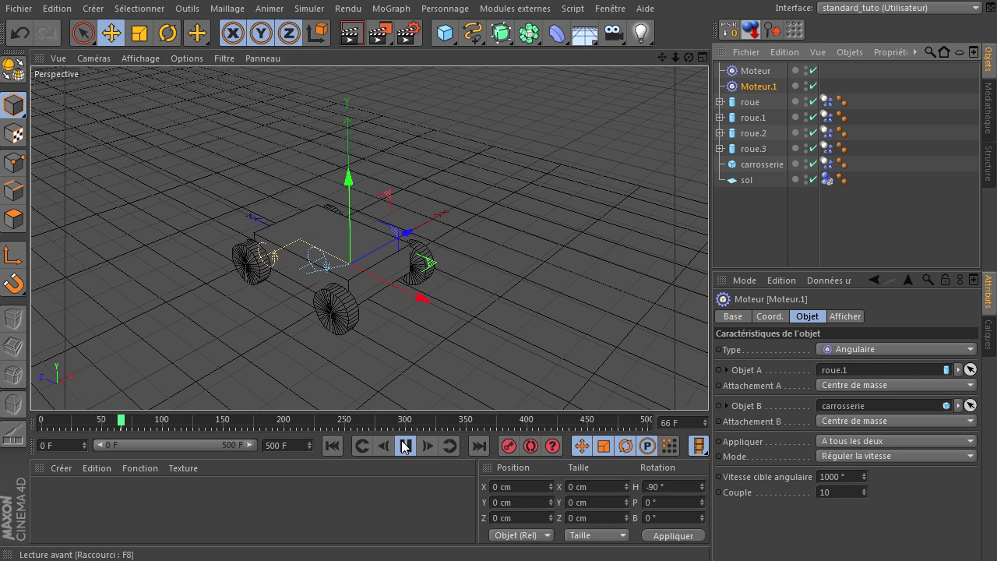
pyautogui.click(405, 446)
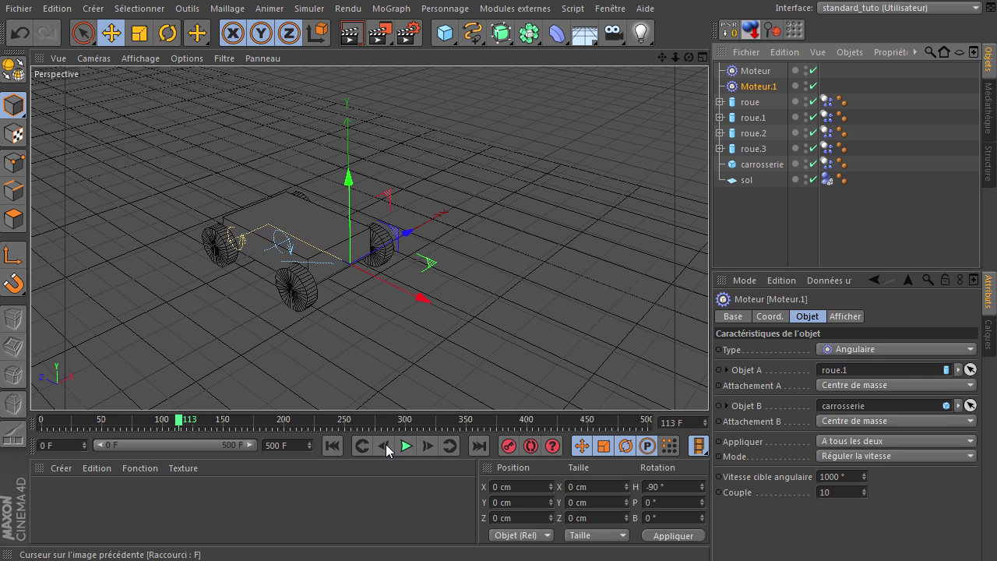
pyautogui.click(335, 446)
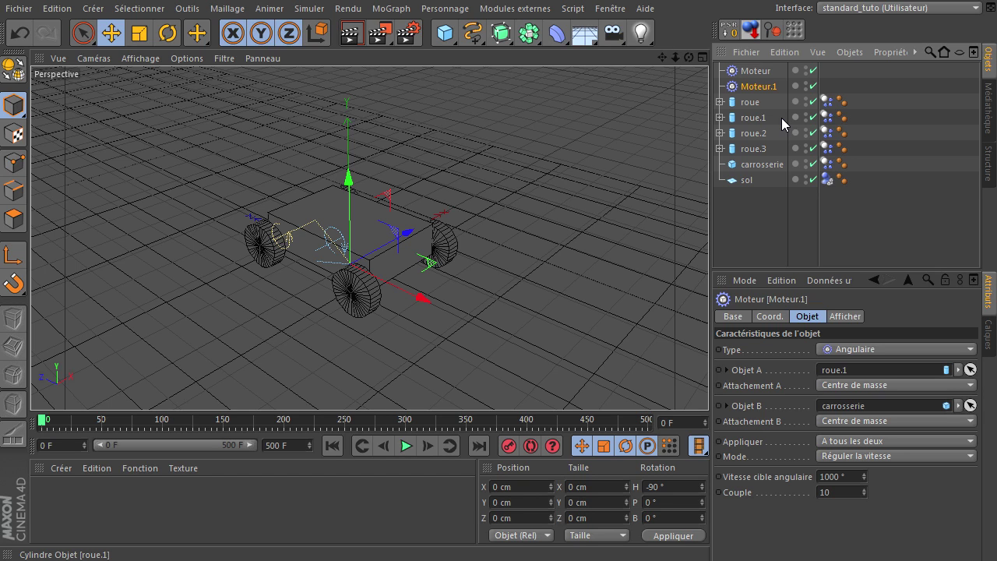
# Set both motors' Mode to Appliquer force and their Couple to 500, and deselect them.
pyautogui.click(755, 72)
pyautogui.keyDown('ctrl'); pyautogui.click(754, 86); pyautogui.keyUp('ctrl')
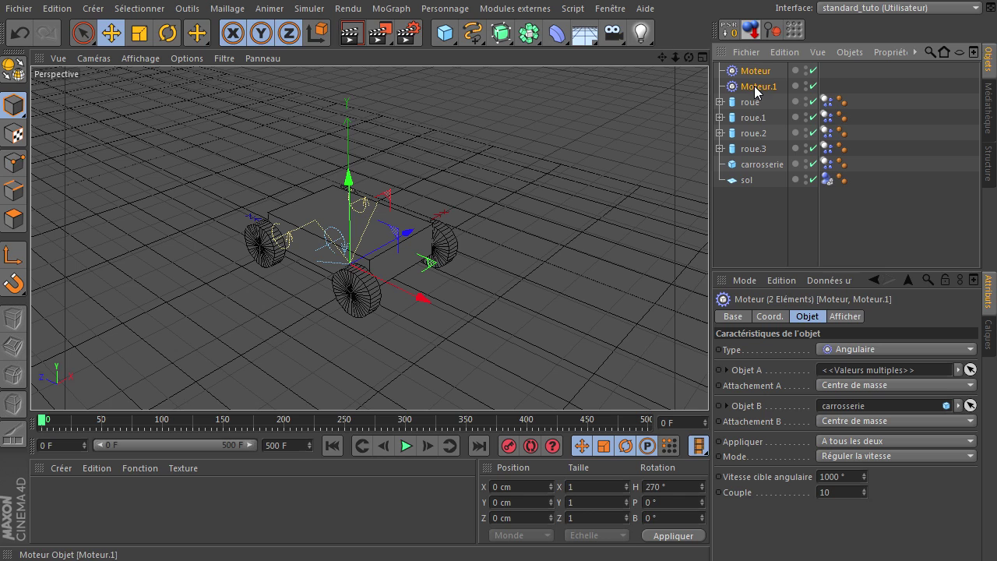
pyautogui.click(884, 456)
pyautogui.click(873, 489)
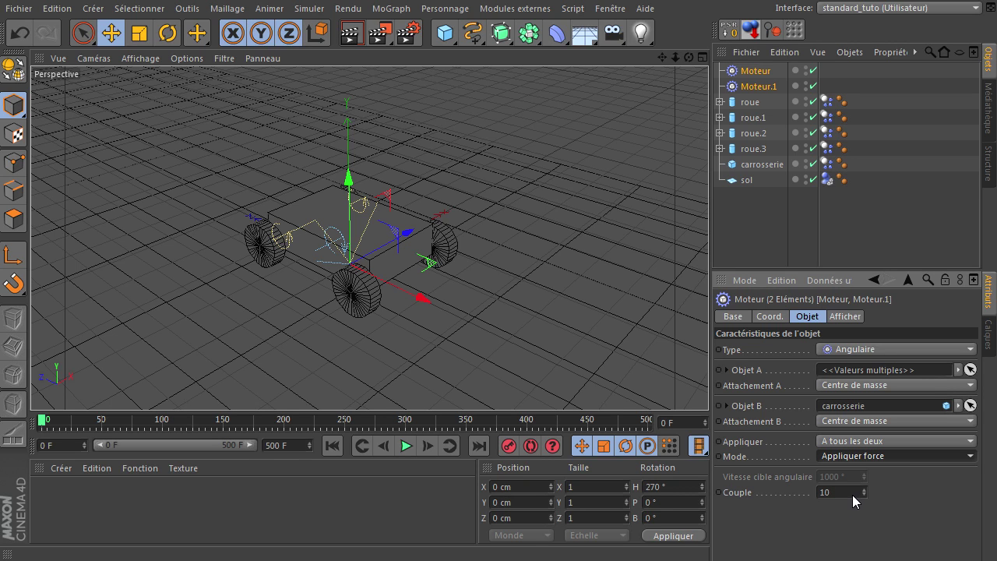
pyautogui.doubleClick(852, 492)
pyautogui.write('500')
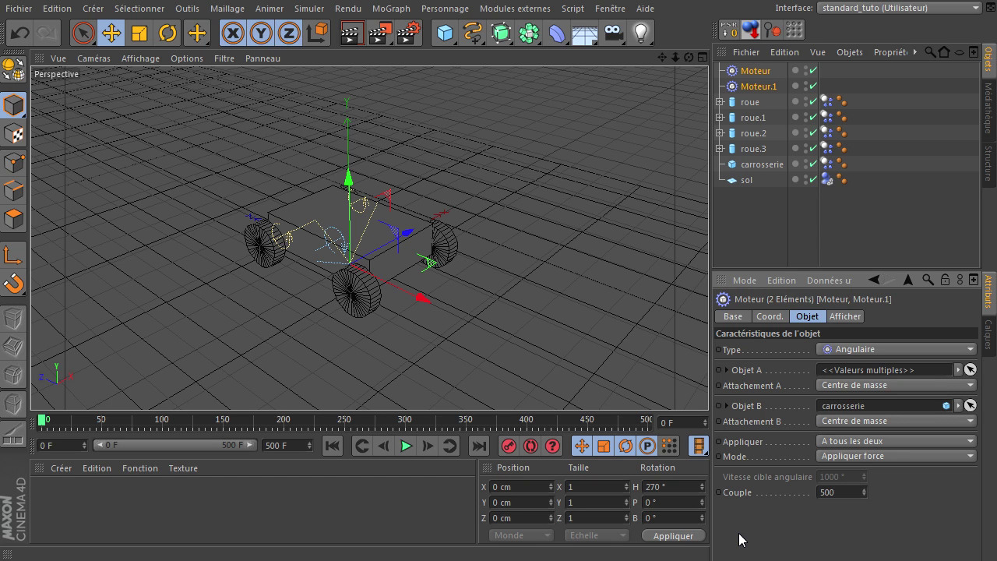
pyautogui.click(783, 199)
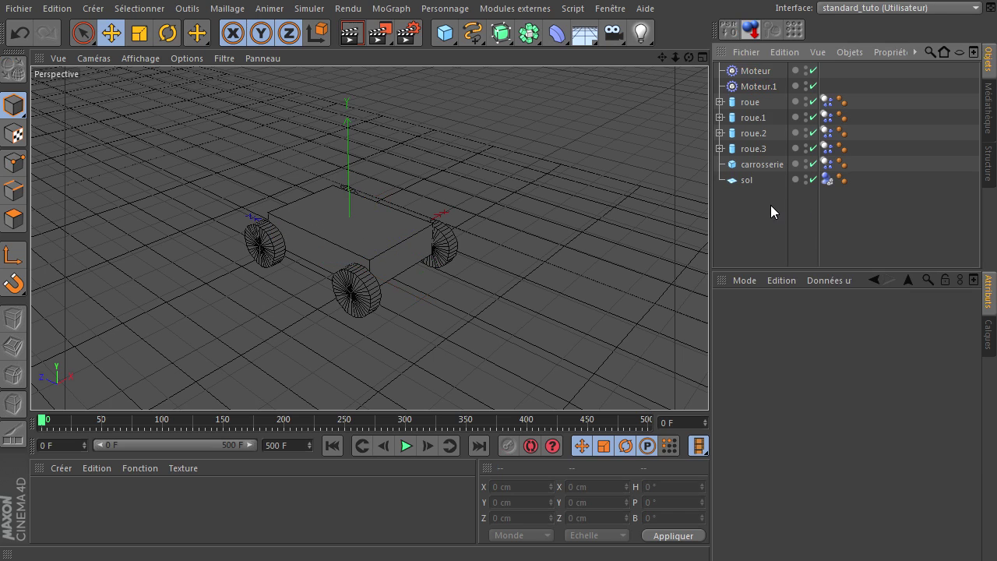
# Play the simulation to check the car's behaviour with the stronger torque, and rewind to the start.
pyautogui.click(406, 446)
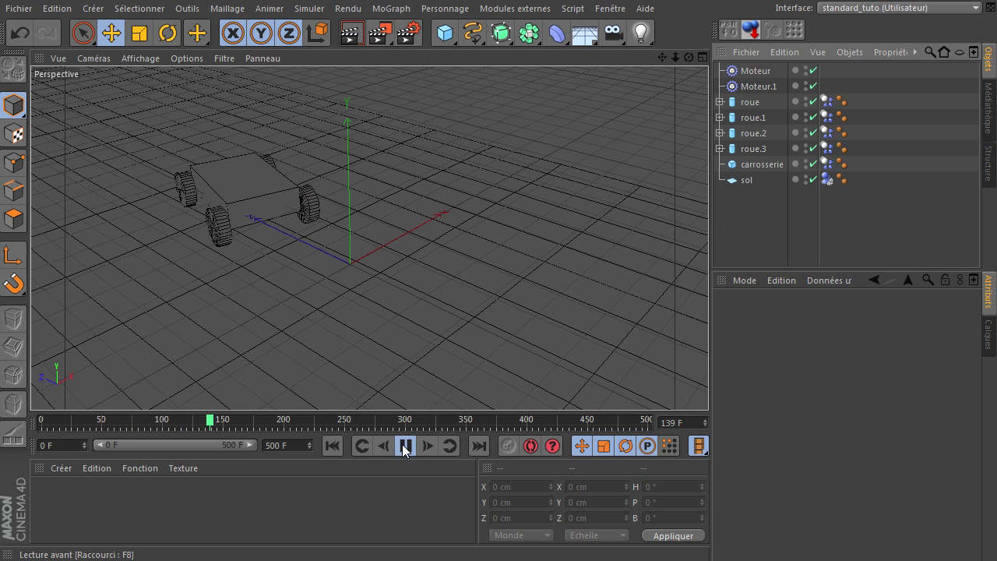
pyautogui.click(404, 446)
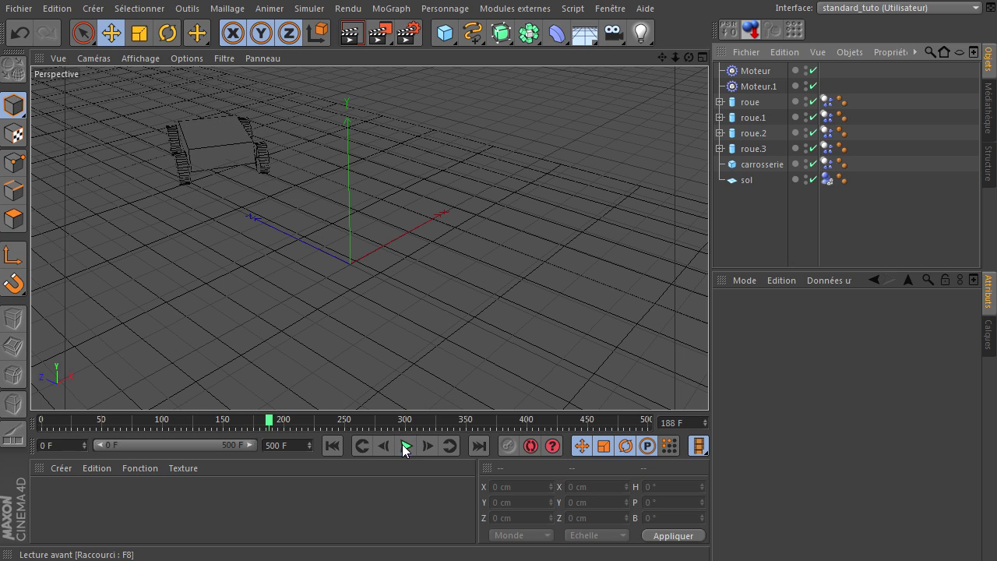
pyautogui.click(333, 448)
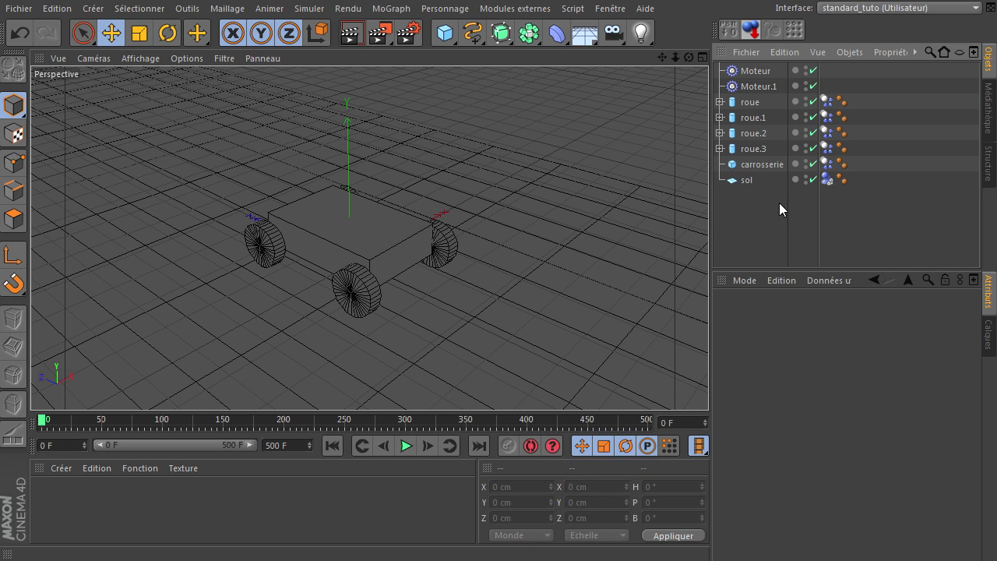
# Set the collision friction to 60 % on the dynamics tags of all four wheels.
pyautogui.click(825, 105)
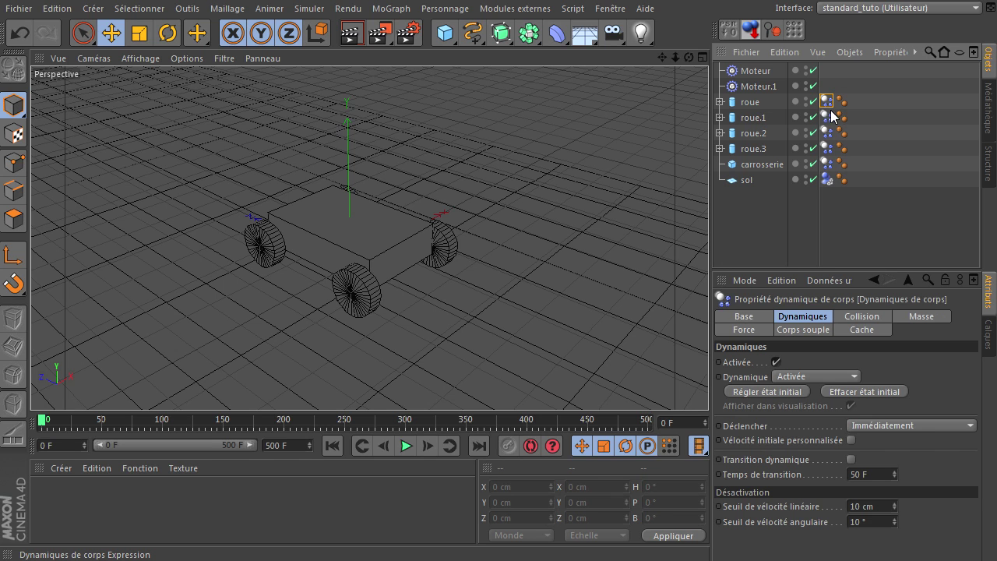
pyautogui.keyDown('shift'); pyautogui.click(826, 134); pyautogui.keyUp('shift')
pyautogui.keyDown('shift'); pyautogui.click(826, 148); pyautogui.keyUp('shift')
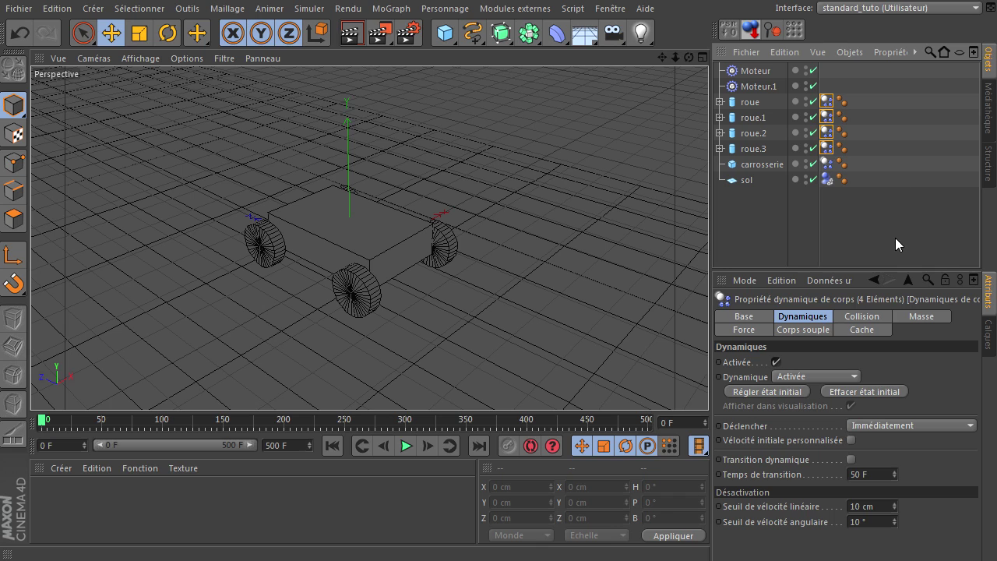
pyautogui.click(860, 318)
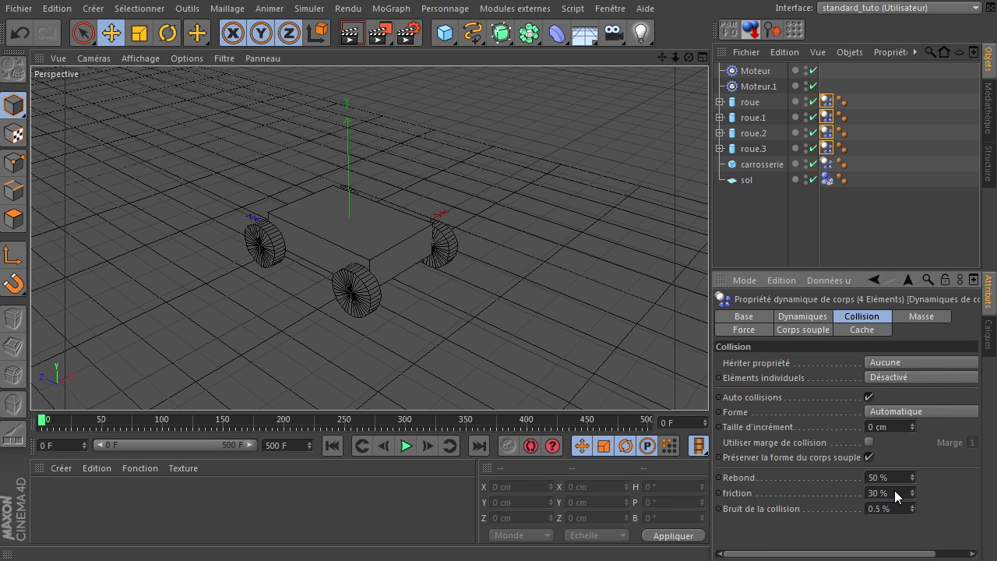
pyautogui.write('60')
pyautogui.press('Return')
# Play the simulation from a wider view of the whole ground to watch the car's path, and stop playback.
pyautogui.moveTo(675, 58)
pyautogui.mouseDown()
pyautogui.moveTo(698, 387)
pyautogui.moveTo(711, 385)
pyautogui.moveTo(675, 61)
pyautogui.mouseUp()
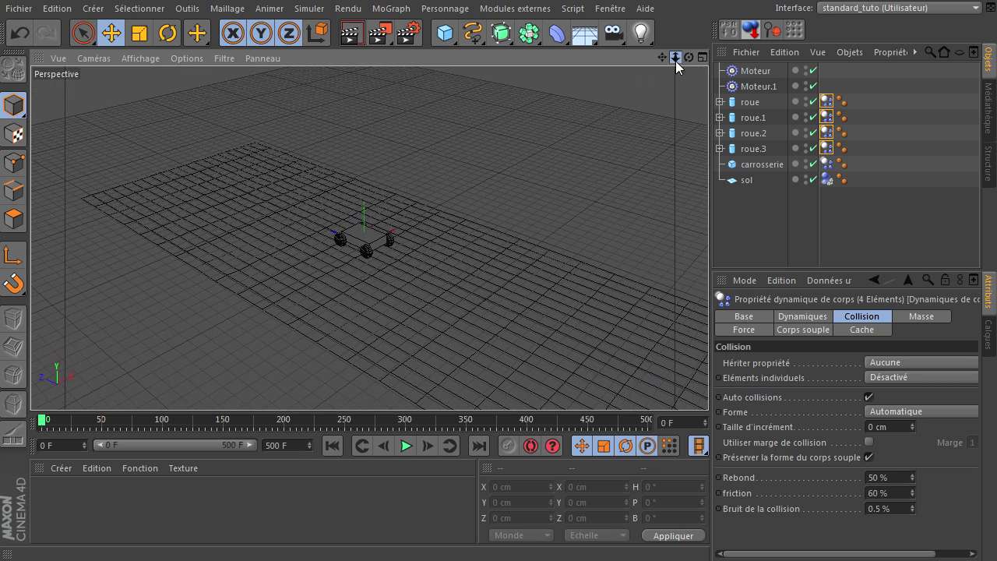
pyautogui.click(405, 445)
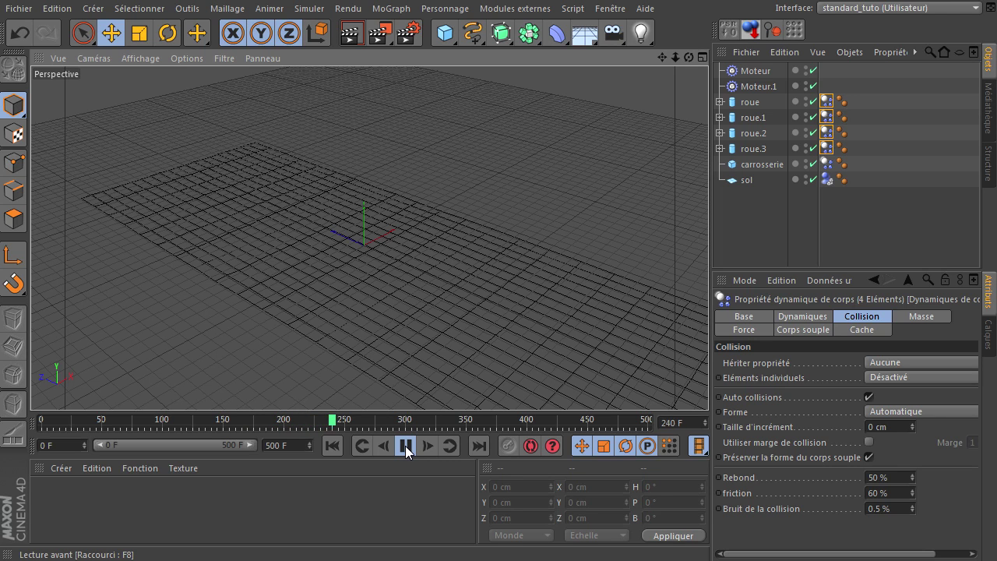
pyautogui.click(405, 445)
# Set the collision friction to 60 % on the ground plane's dynamics tag.
pyautogui.click(827, 179)
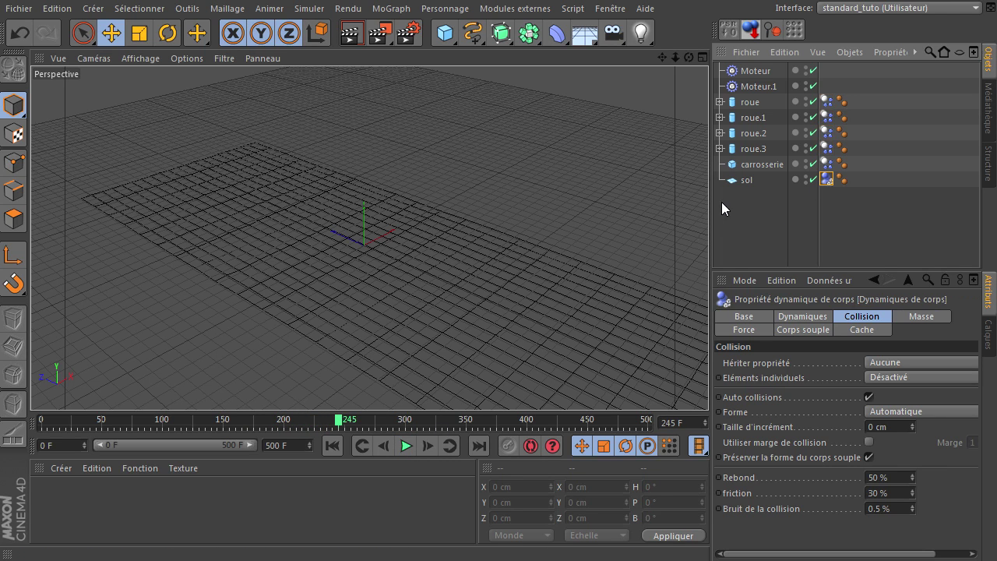
pyautogui.click(878, 492)
pyautogui.write('60')
pyautogui.press('Return')
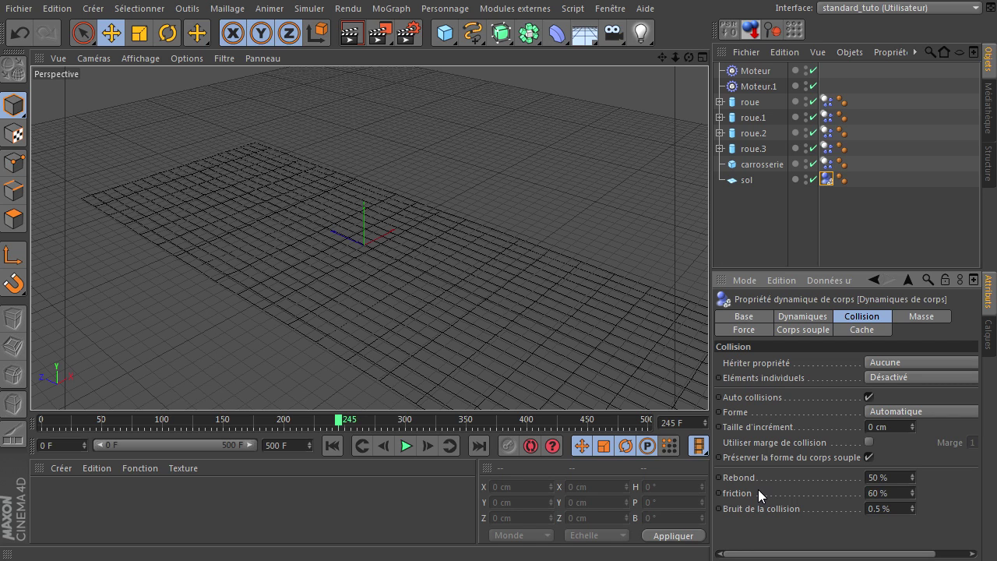
# Play the simulation from the start with the new ground friction, inspect the car where it stops, and rewind.
pyautogui.click(330, 446)
pyautogui.click(406, 445)
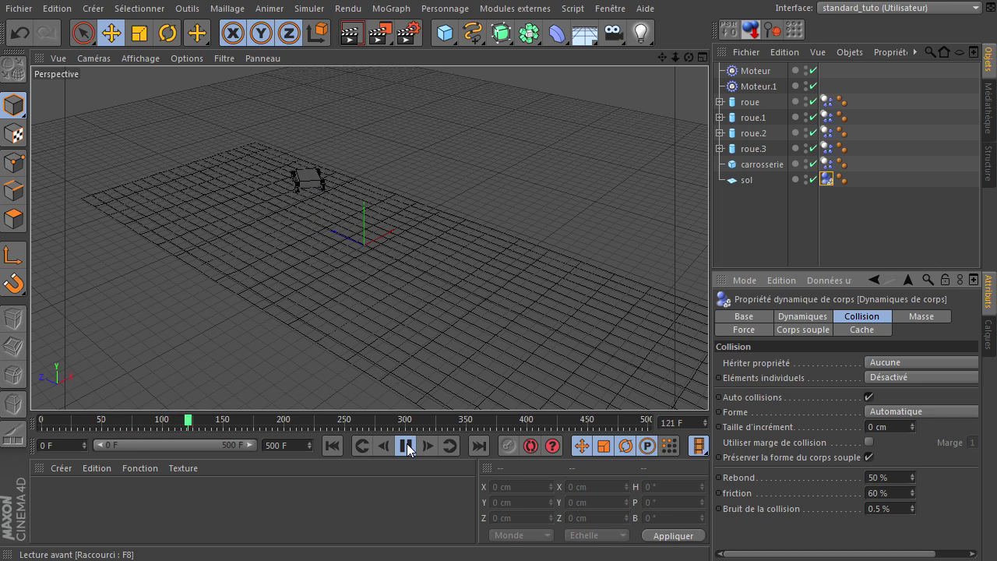
pyautogui.click(406, 445)
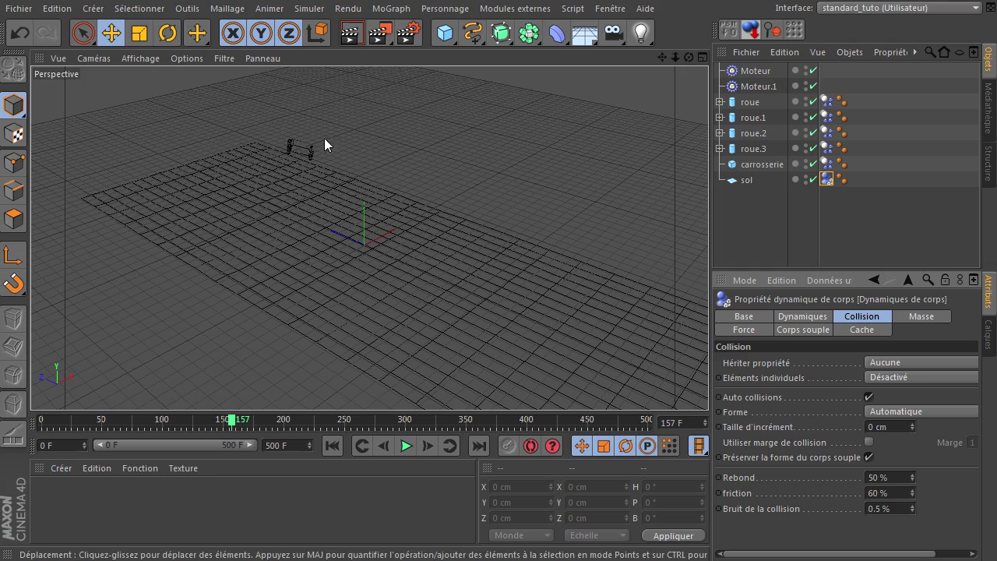
pyautogui.moveTo(687, 59)
pyautogui.mouseDown()
pyautogui.moveTo(708, 385)
pyautogui.moveTo(687, 60)
pyautogui.mouseUp()
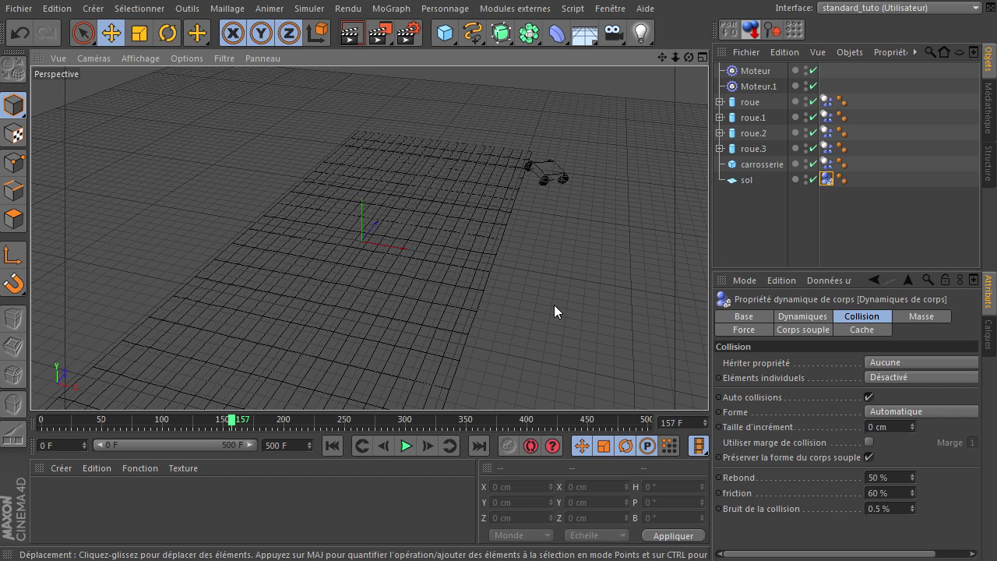
pyautogui.click(332, 447)
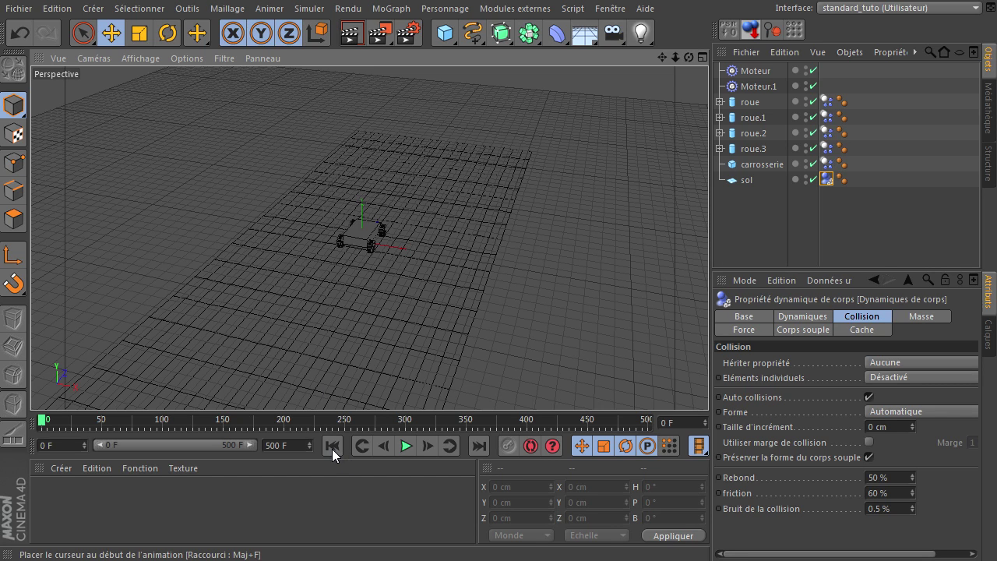
# Review the hinge connector under the first wheel, roue, and the settings of the object Moteur, and deselect.
pyautogui.moveTo(688, 57)
pyautogui.mouseDown()
pyautogui.moveTo(708, 385)
pyautogui.moveTo(689, 57)
pyautogui.mouseUp()
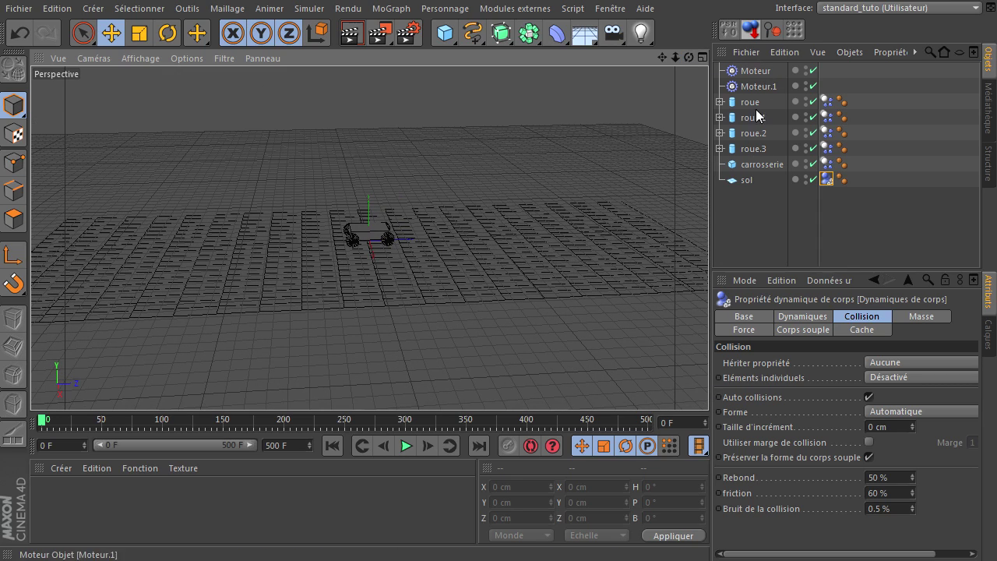
pyautogui.click(725, 106)
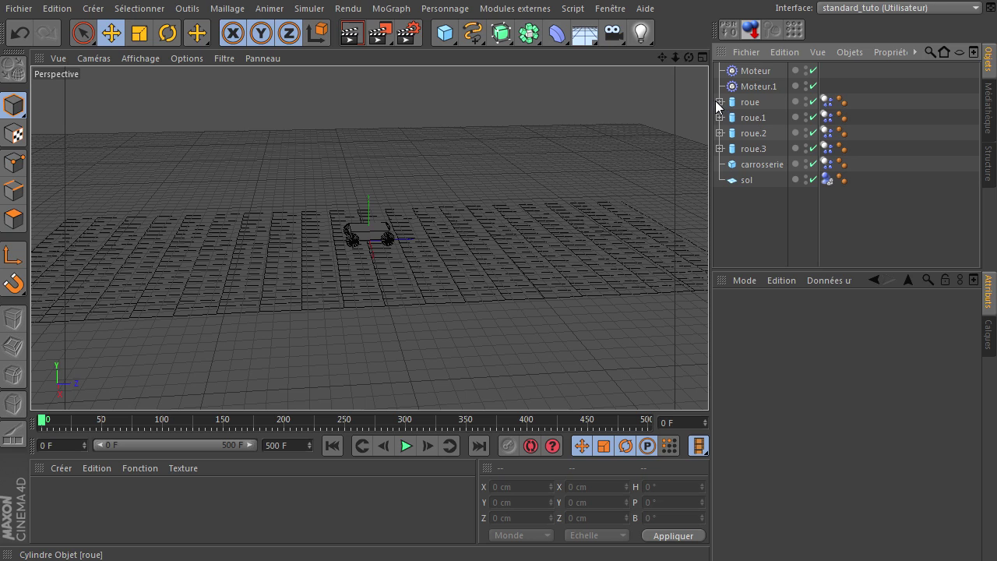
pyautogui.click(720, 102)
pyautogui.click(757, 119)
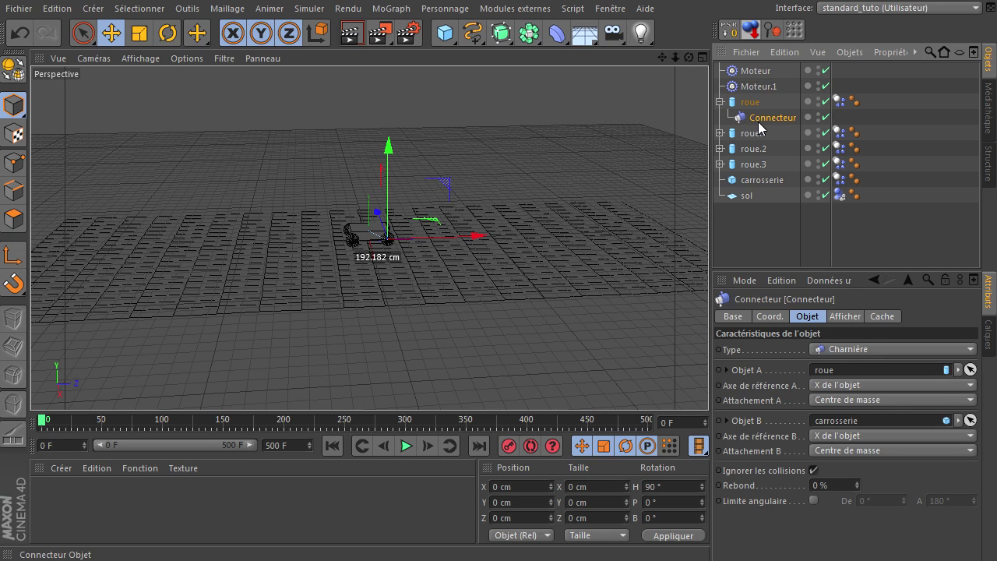
pyautogui.click(761, 76)
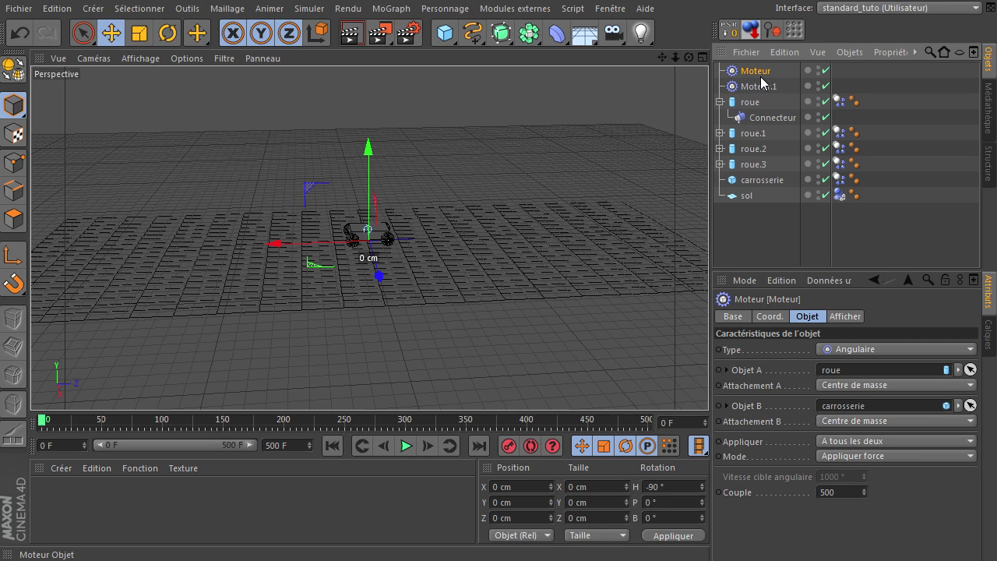
pyautogui.click(751, 231)
# Review the Dynamiques settings on the dynamics tags of the sol plane and the carrosserie cube.
pyautogui.click(745, 196)
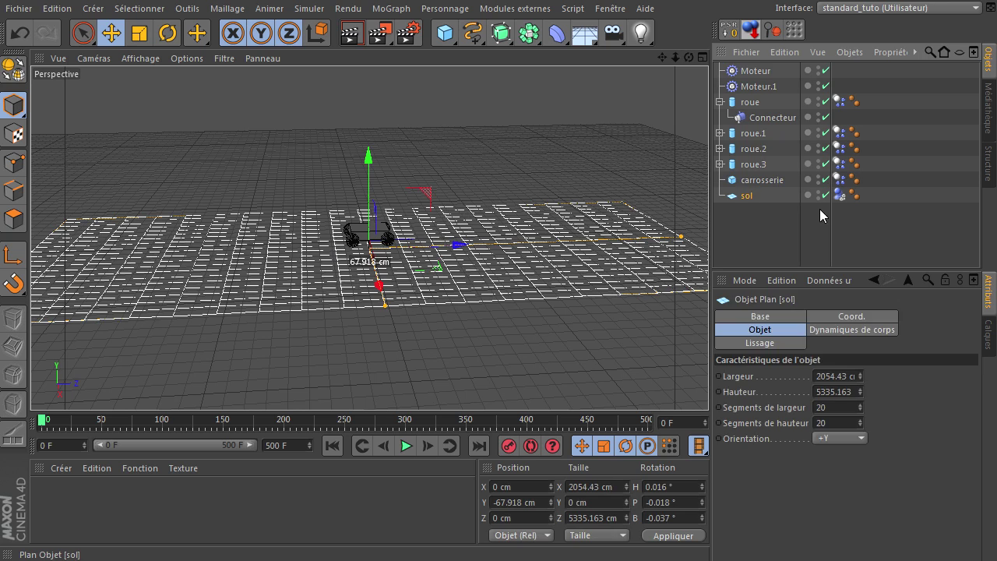
pyautogui.click(840, 195)
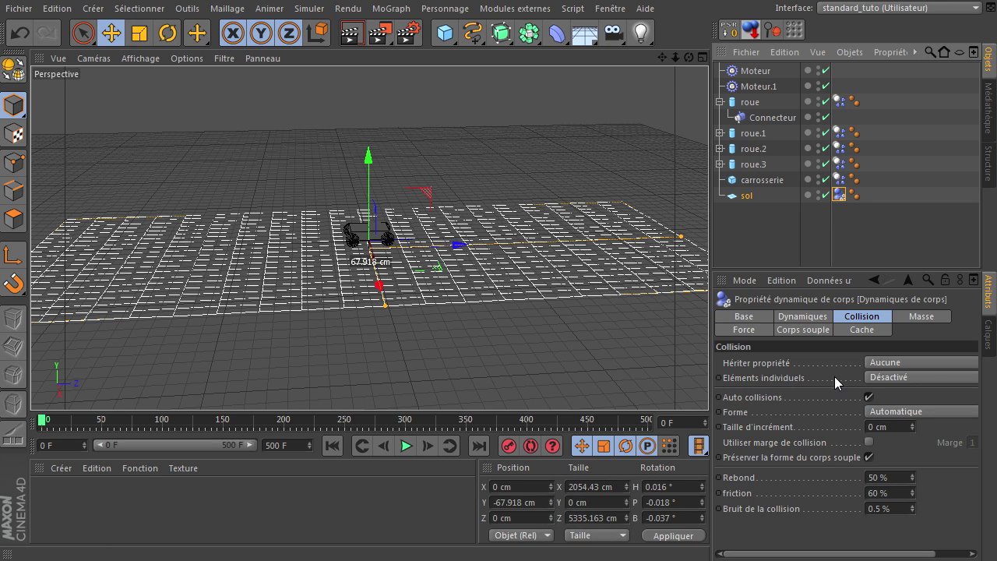
pyautogui.click(803, 316)
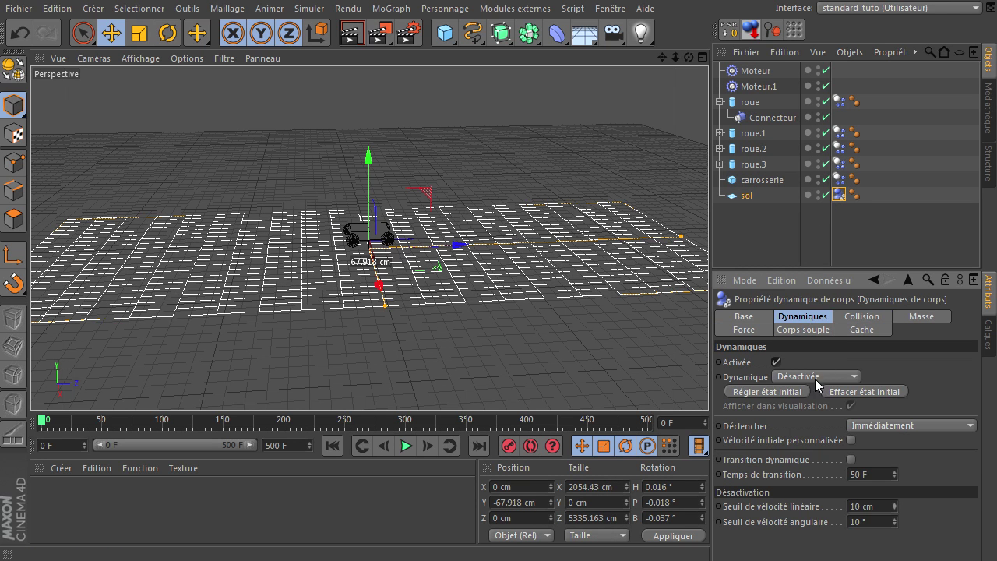
pyautogui.click(754, 180)
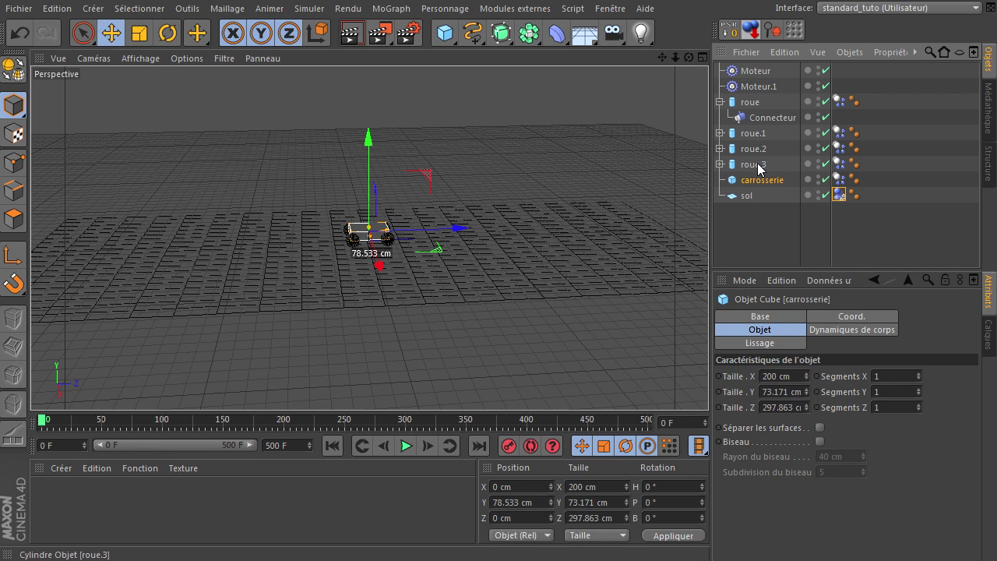
pyautogui.click(839, 179)
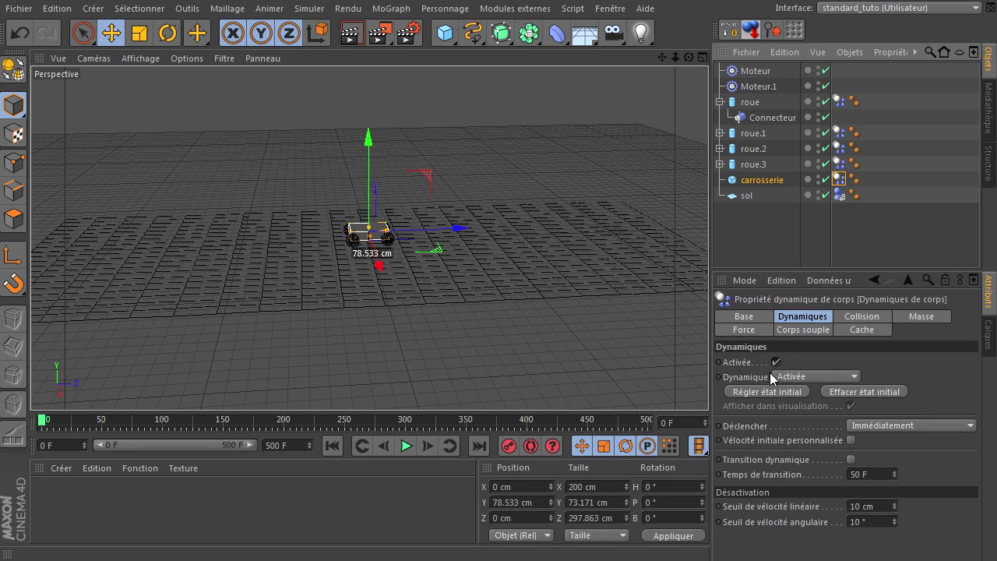
# Expand roue.1, roue.2 and roue.3 to expose their connectors, and compare the first wheel's hinge with the Moteur.1 settings.
pyautogui.click(721, 164)
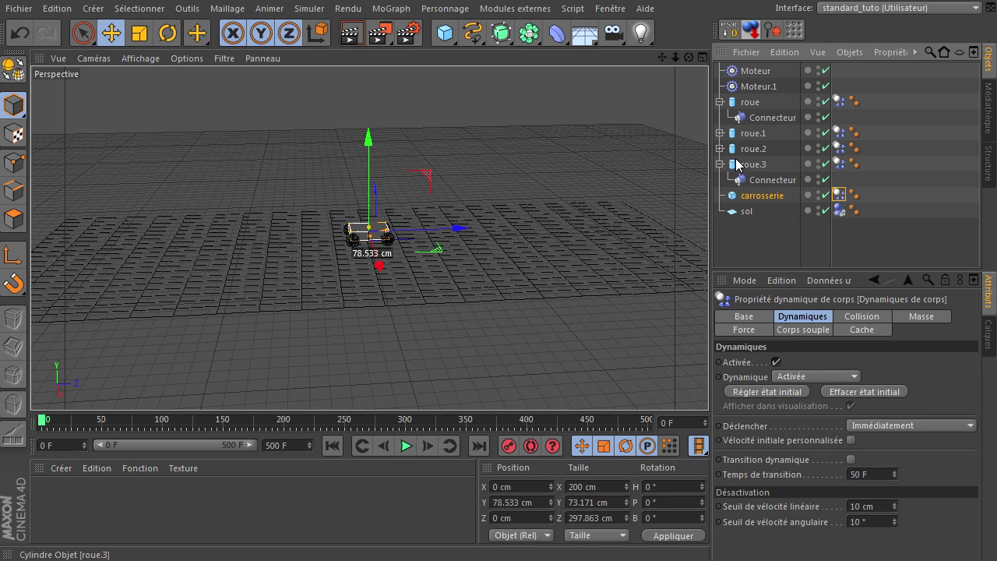
pyautogui.click(720, 149)
pyautogui.click(723, 131)
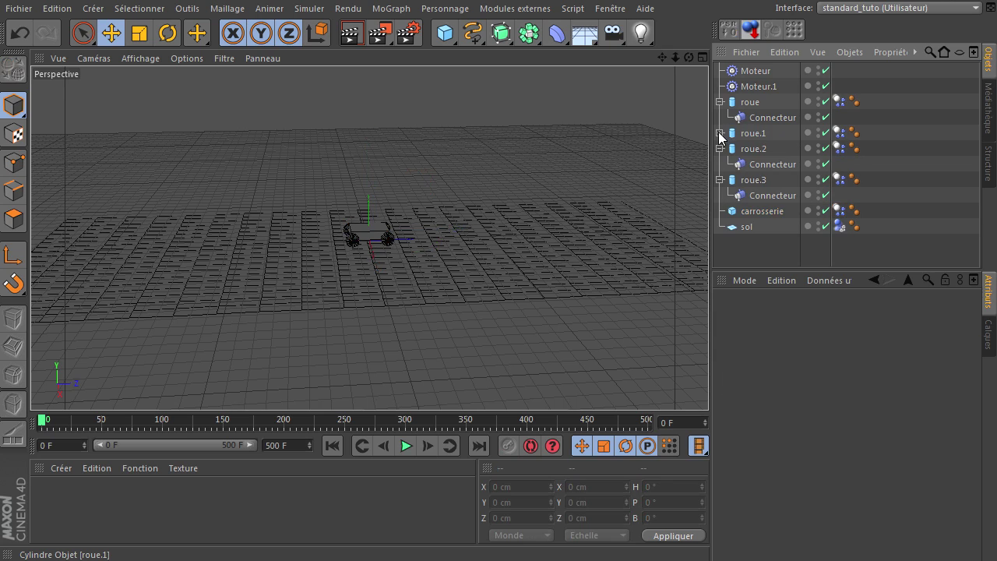
pyautogui.click(720, 133)
pyautogui.click(765, 119)
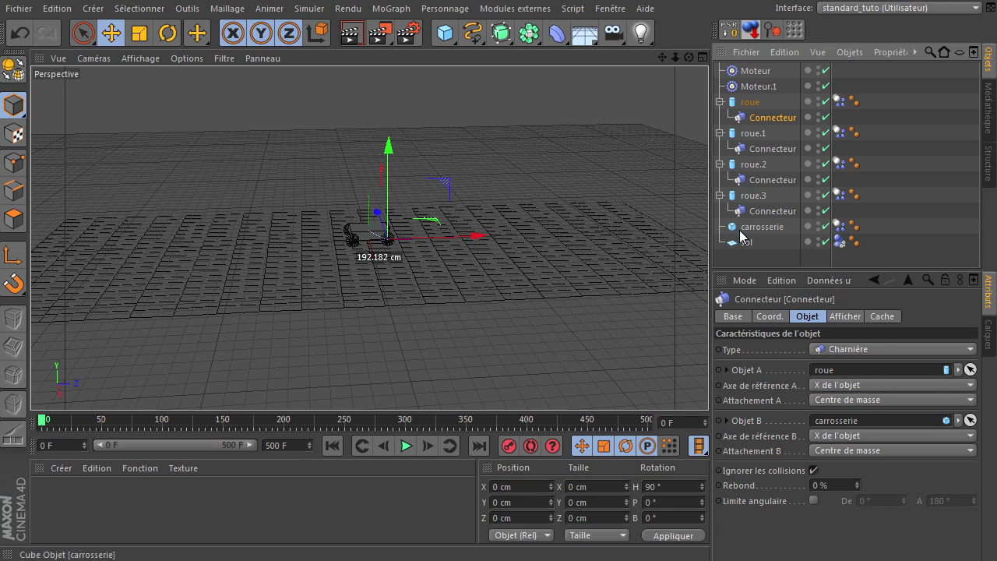
pyautogui.click(762, 86)
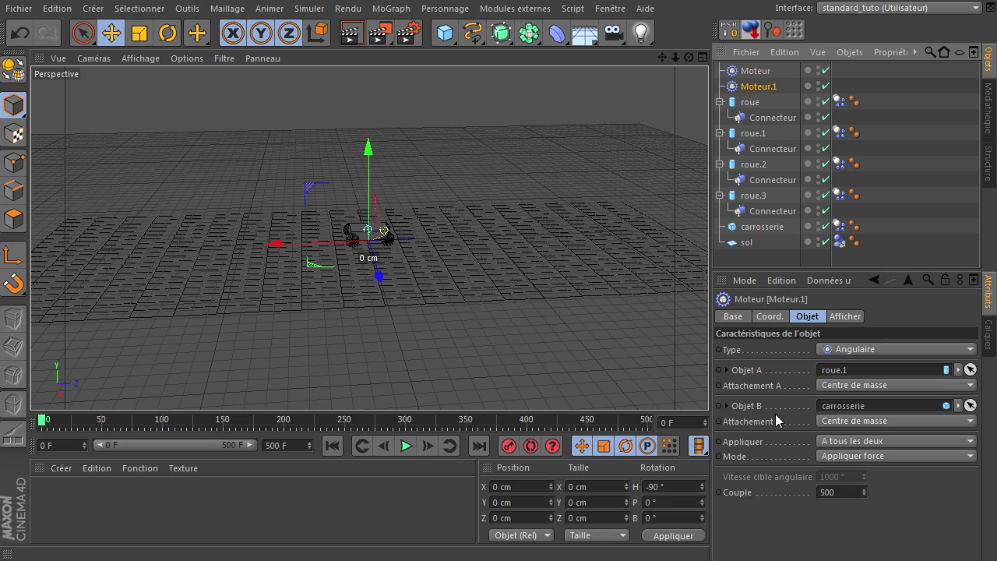
pyautogui.click(760, 118)
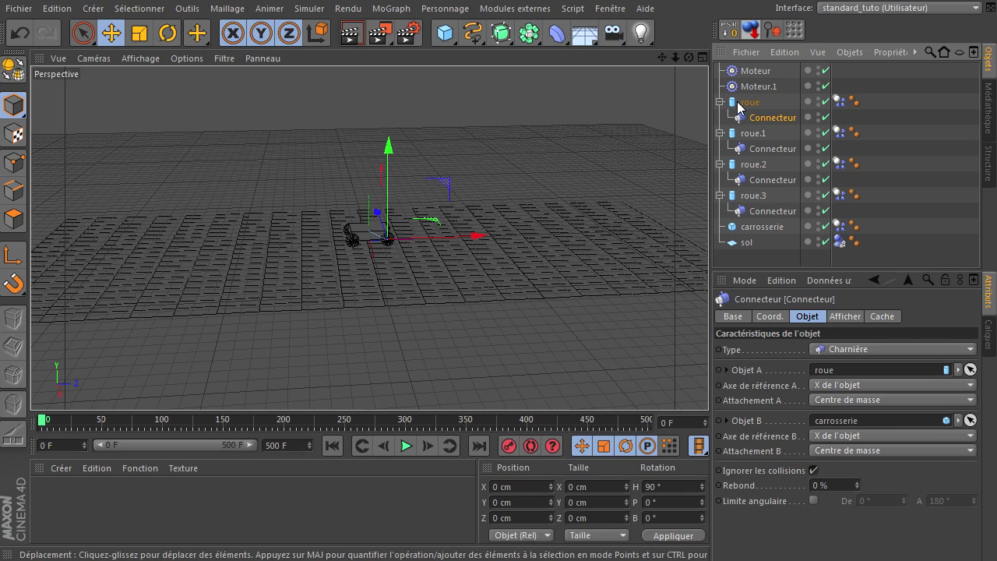
# Inspect the hinge connectors of roue.1, roue.2 and roue.3 in turn from an angled view, and deselect everything.
pyautogui.moveTo(688, 56); pyautogui.dragTo(777, 151)
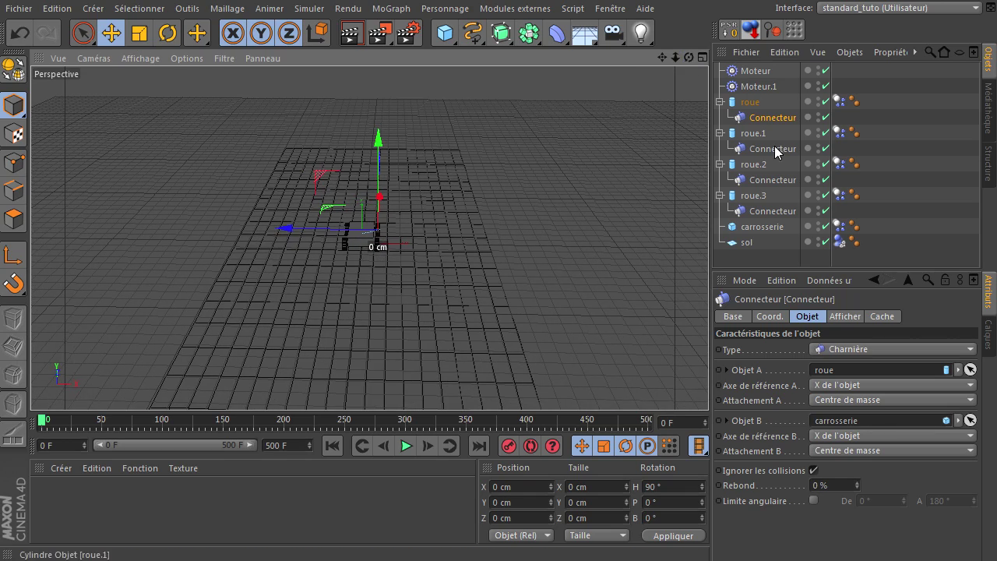
pyautogui.moveTo(689, 57); pyautogui.dragTo(740, 117)
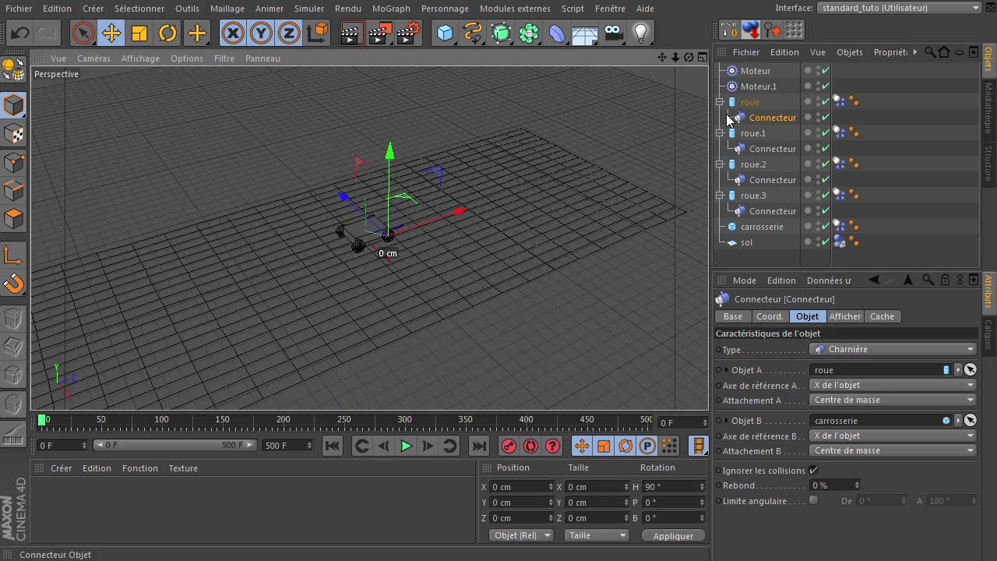
pyautogui.click(771, 148)
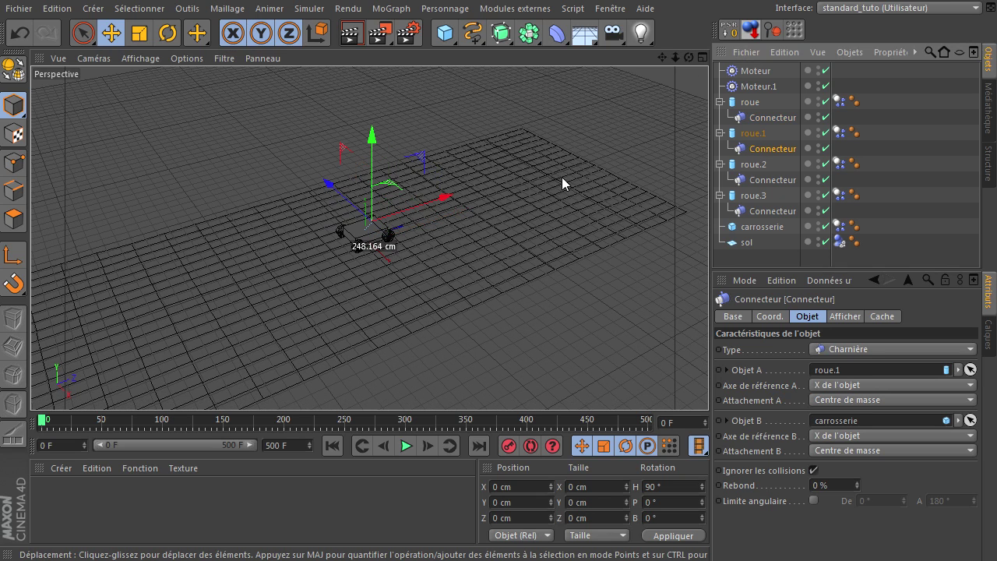
pyautogui.click(762, 180)
pyautogui.click(763, 212)
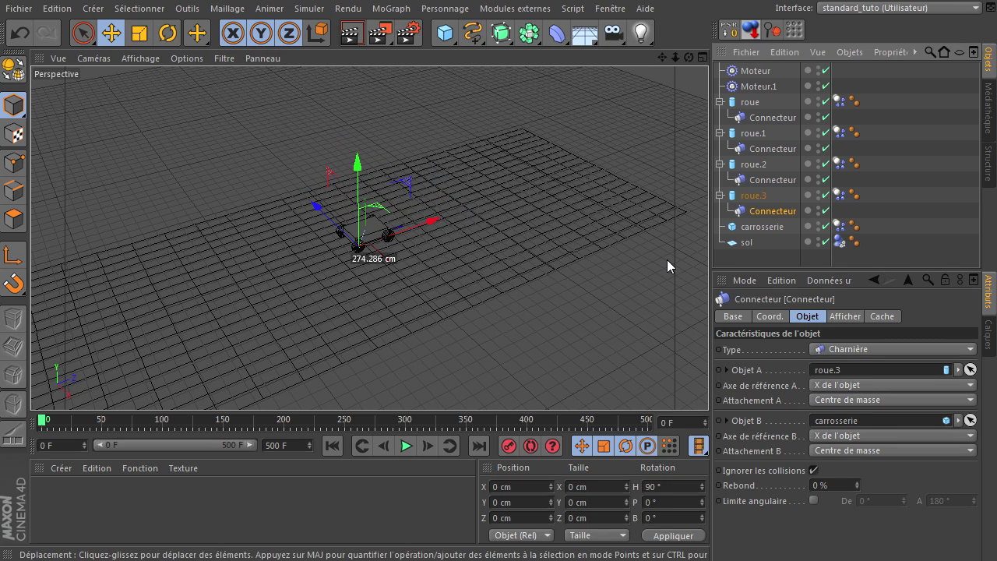
pyautogui.click(733, 257)
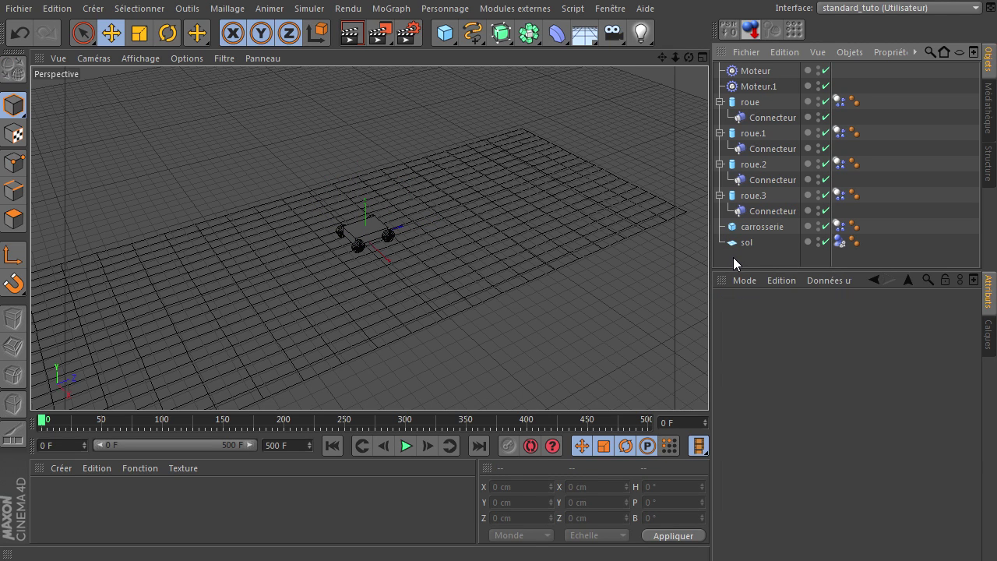